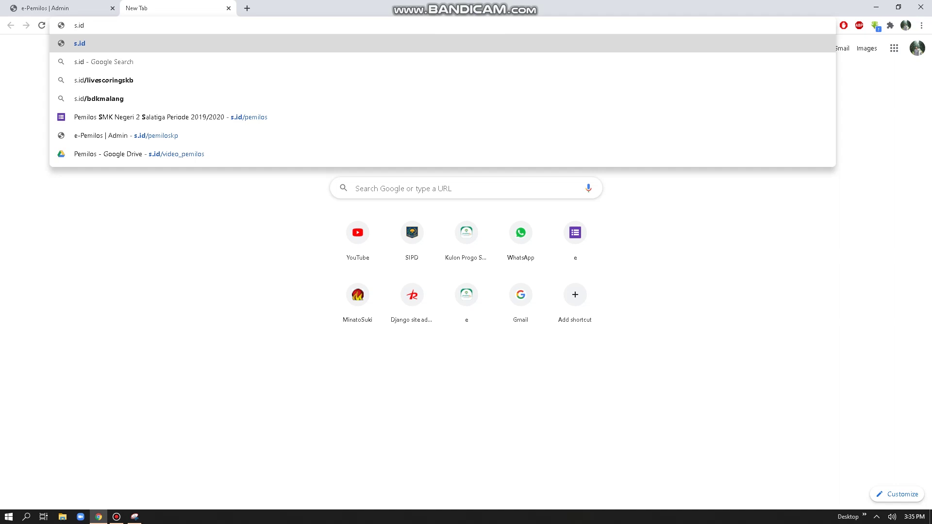
Step: Load the e-Pemilos admin page from the s.id/pemiloskp address suggestion
key("Down")
key("Down")
key("Down")
key("Down")
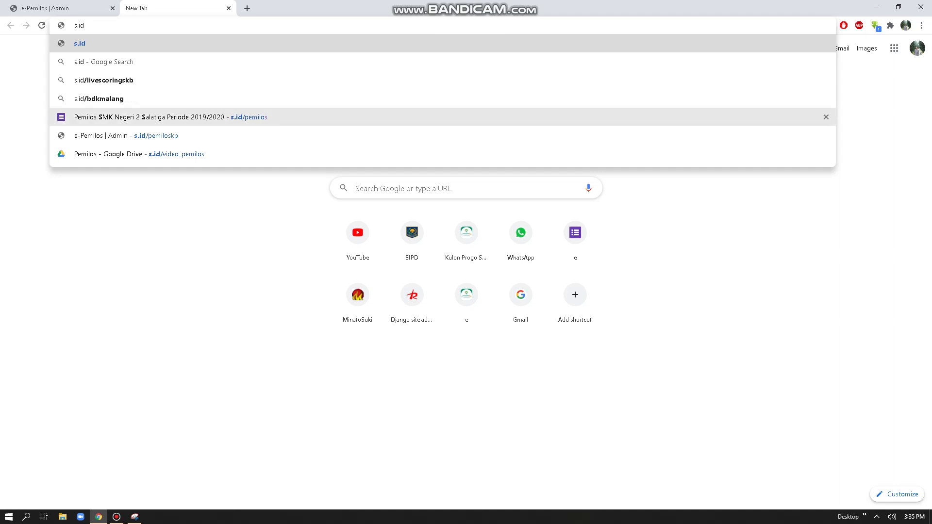
key("Down")
key("Return")
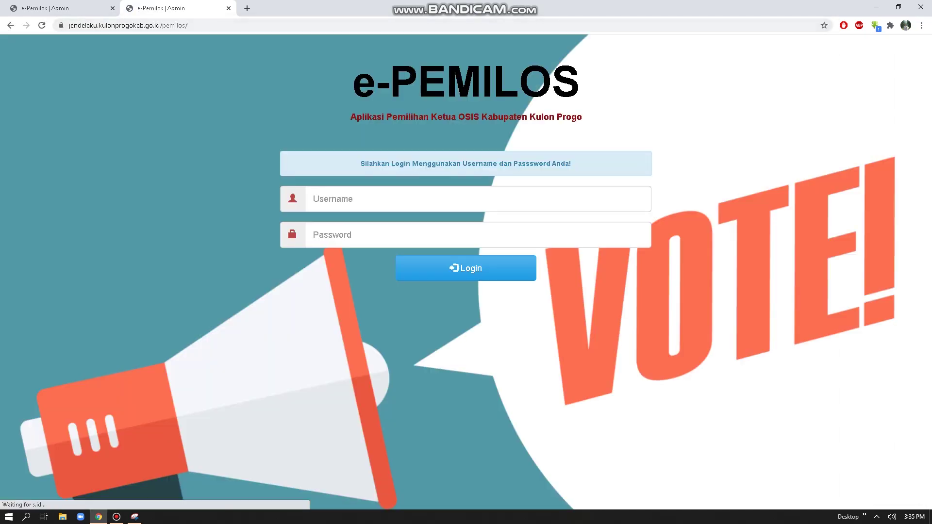
Step: Log in with the saved school admin username and the account password
left_click(321, 199)
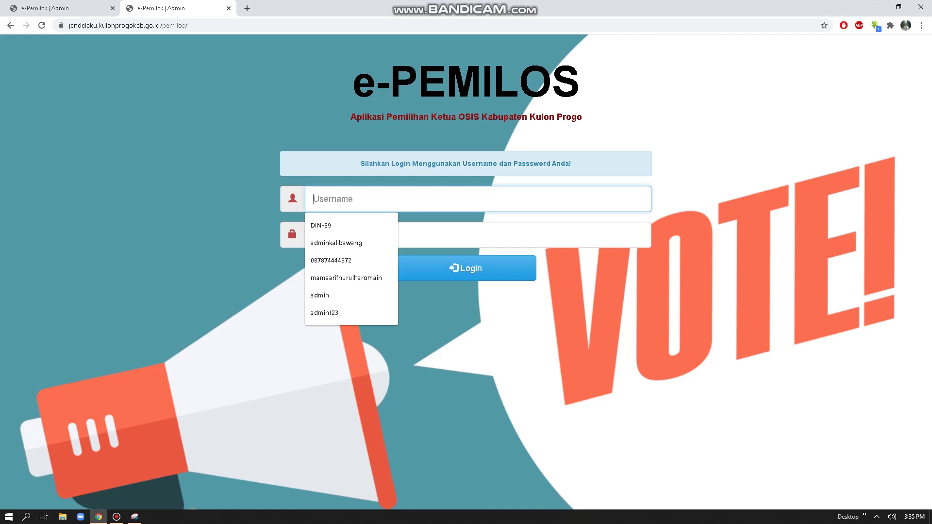
type("smp")
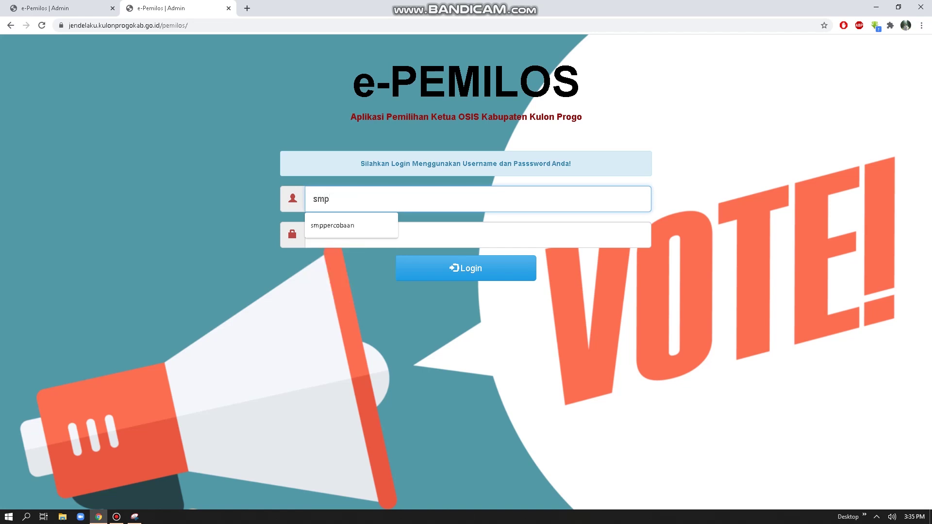
key("Down")
key("Return")
key("Tab")
type("smppercobaan")
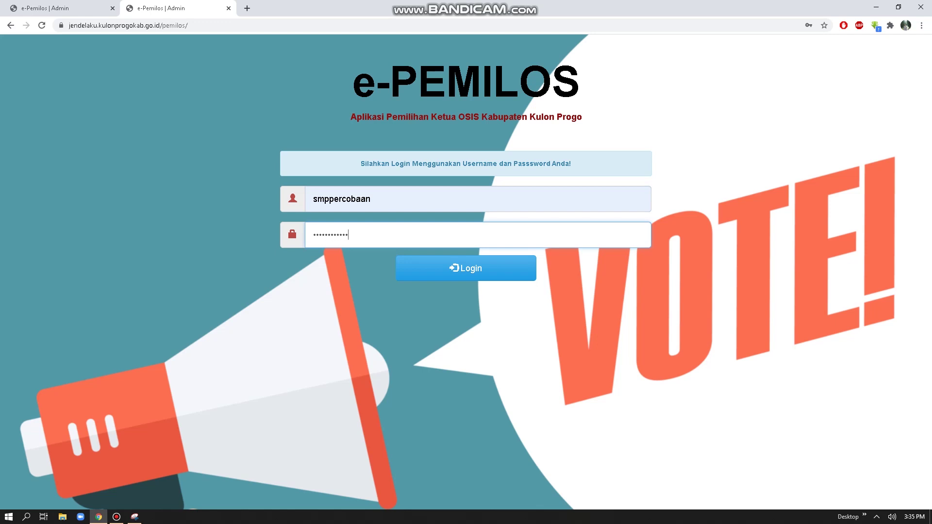
key("Return")
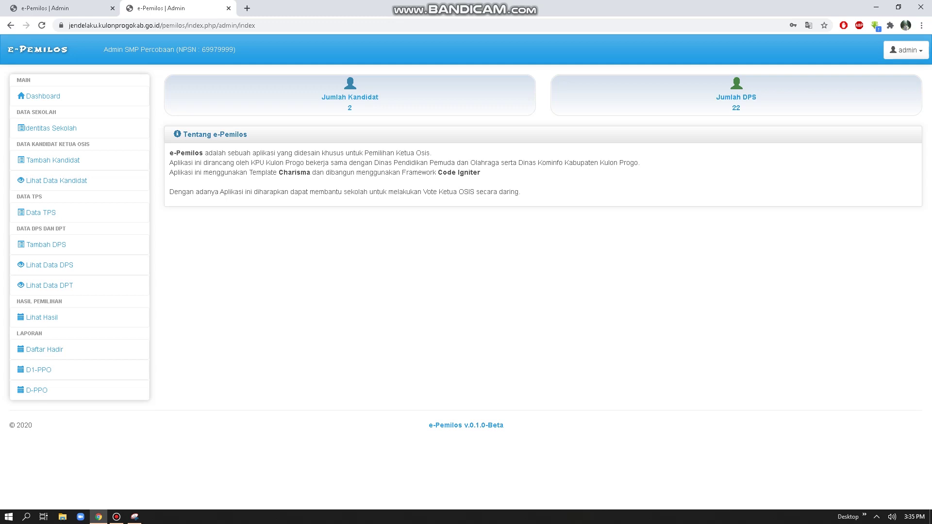
Step: Visit the Ganti Password and Identitas Sekolah pages, ending on the Tambah Kandidat form
left_click(906, 50)
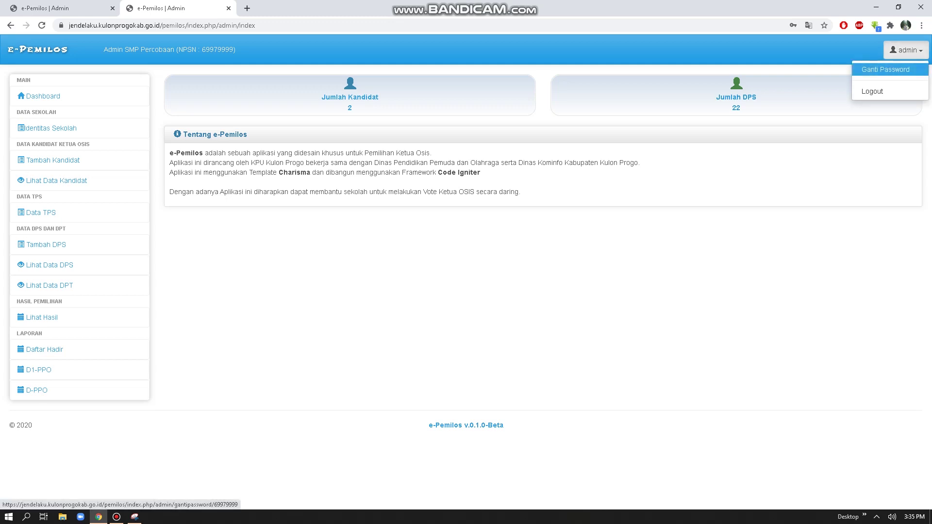
left_click(894, 69)
left_click(177, 154)
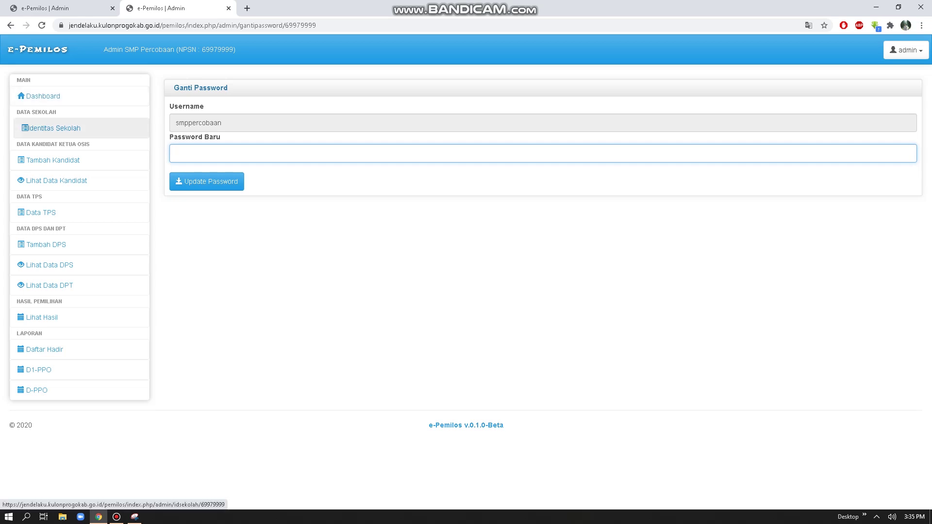
left_click(51, 128)
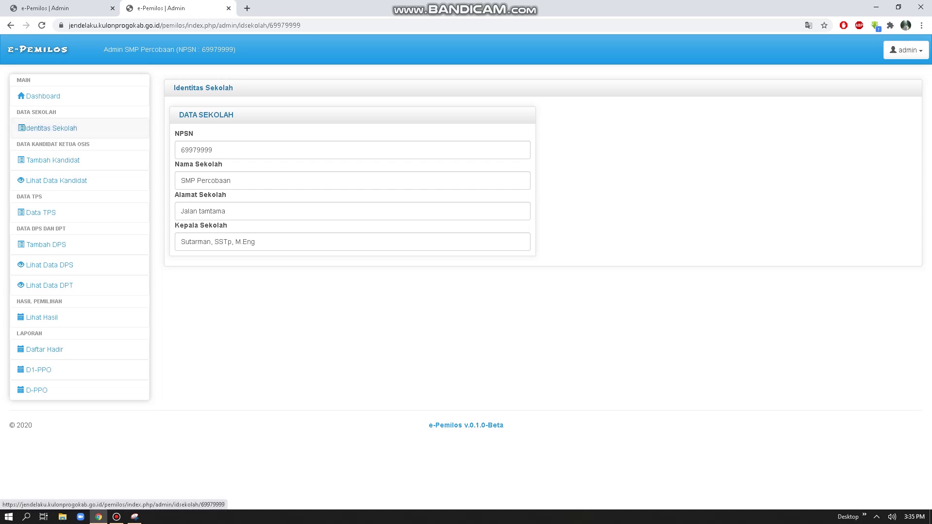
left_click(56, 160)
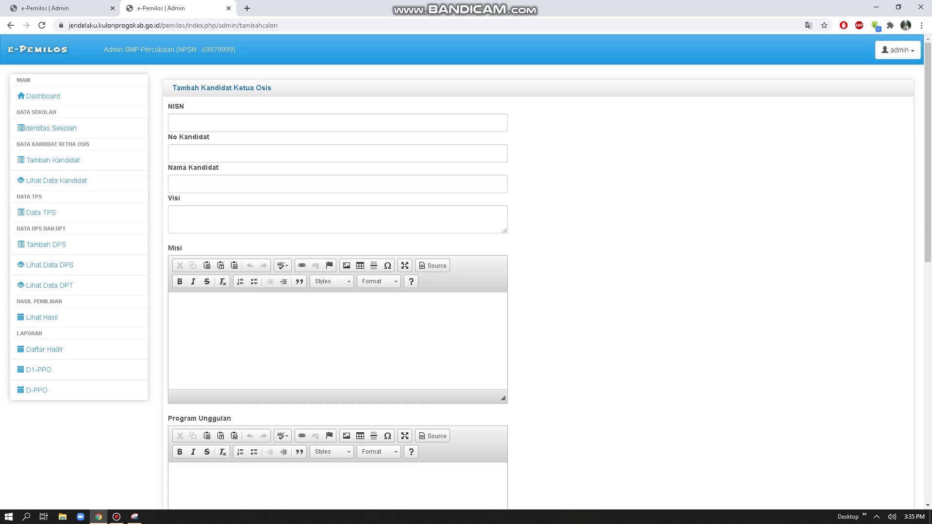
Step: Fill the saved NISN and candidate name, with candidate number 3
left_click(338, 123)
key("Down")
key("Return")
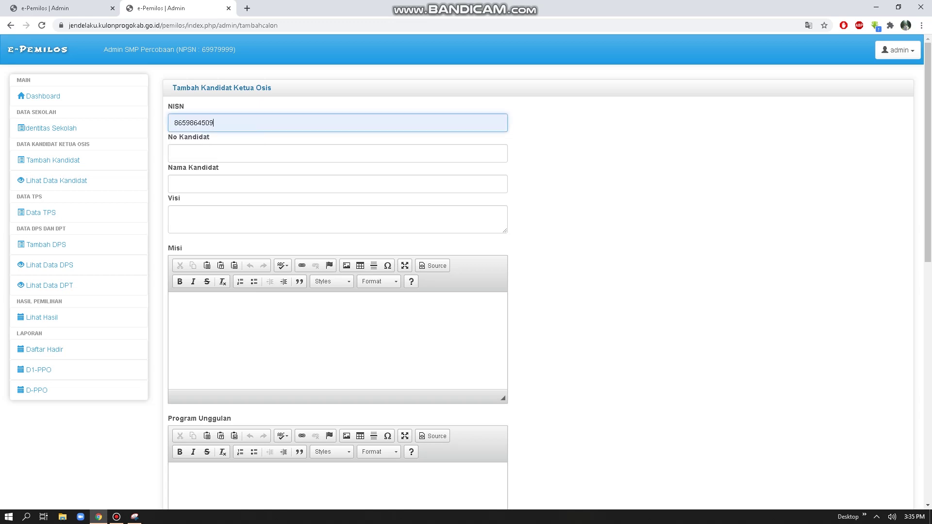
key("Tab")
key("Down")
key("Return")
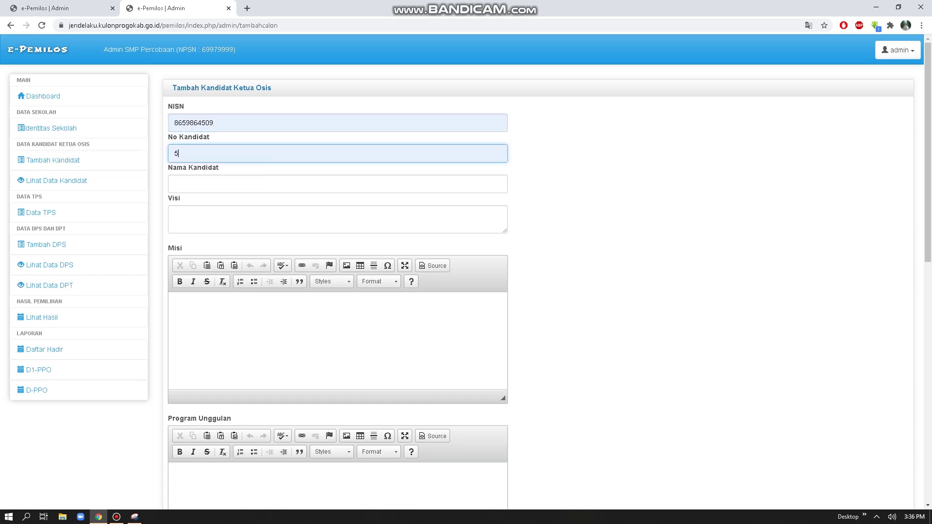
key("shift+Home")
type("3")
key("Tab")
key("Down")
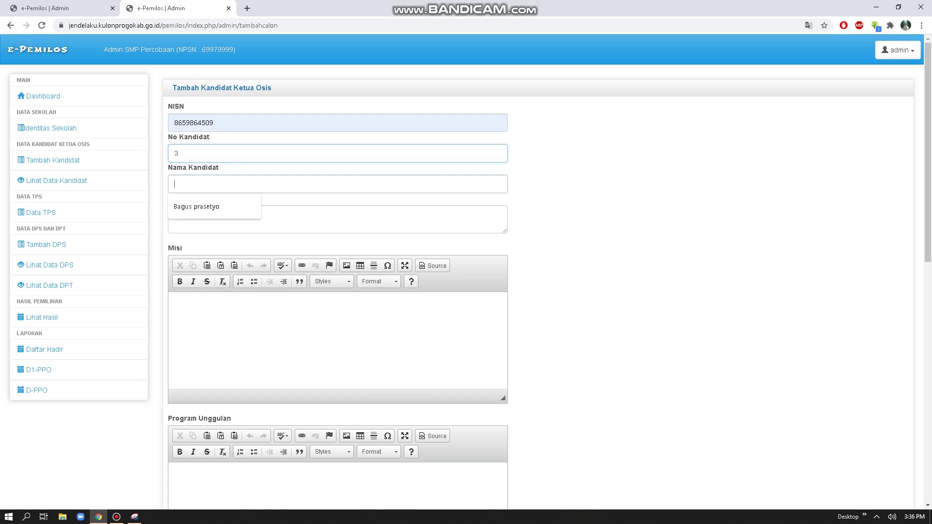
key("Down")
key("Return")
Step: Enter the vision 'Memajukan sekolah berbasis IT'
key("Tab")
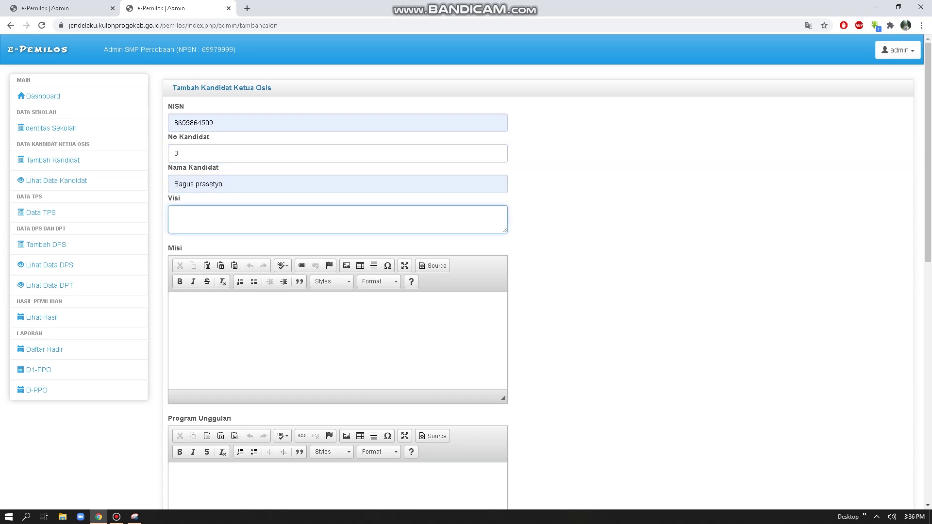
type("te")
type("s")
key("BackSpace")
key("BackSpace")
key("BackSpace")
type("Memajukan sekolah berbasis IT")
Step: Write the numbered mission list starting with 'Memperbaiki'
left_click(178, 306)
type("1.me")
key("BackSpace")
key("BackSpace")
type("M")
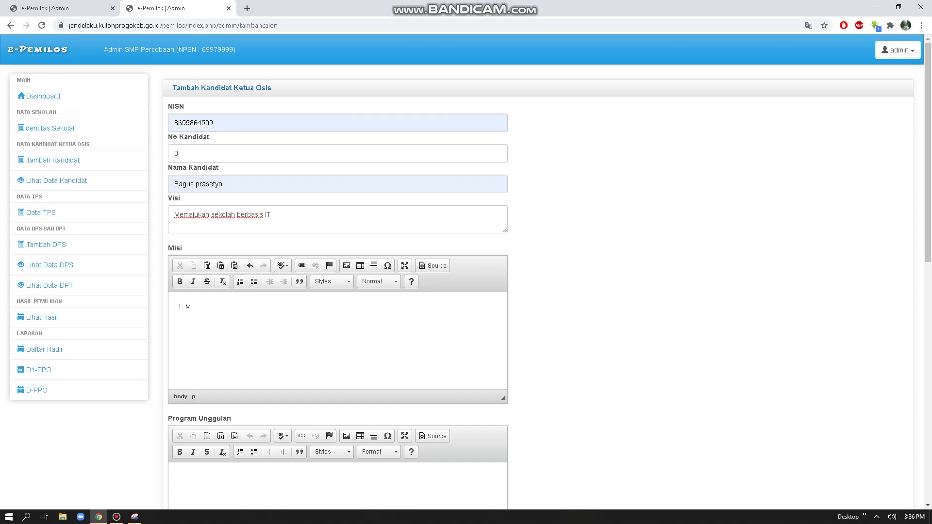
type("emperbaiki sdjfsd tes")
key("Return")
type("tes")
scroll(466, 272, "down", 3)
Step: Enter featured programs '1. Pelatihan internet', '2. tes', '3. tes'
left_click(178, 326)
type("1. Pelati")
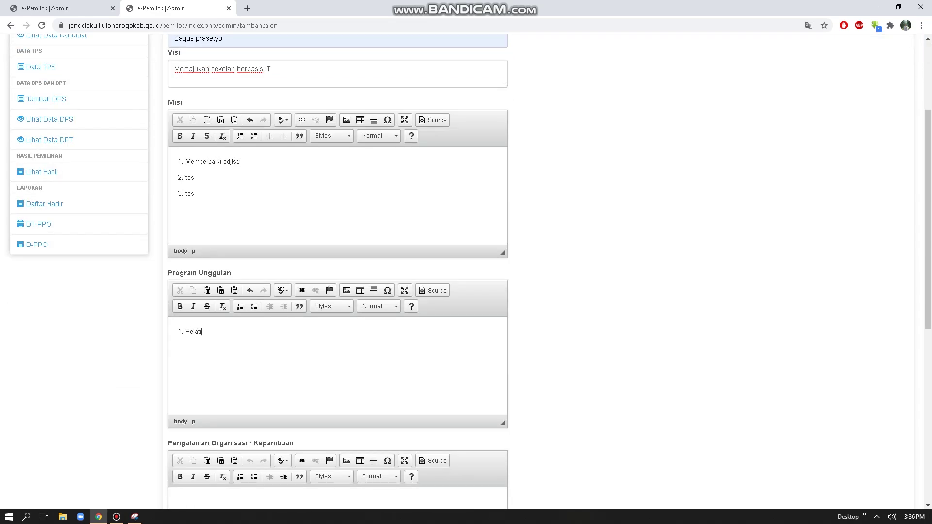
type("han internet ")
type("2.")
type(" tes")
key("Return")
type("3. tes")
scroll(337, 272, "down", 3)
Step: Enter organisation experience 'Ketua PMR tahun ajaran ...' and achievement 'Juara lomba KIR tahun 2018'
left_click(178, 356)
type("1. Ketua PMR tah")
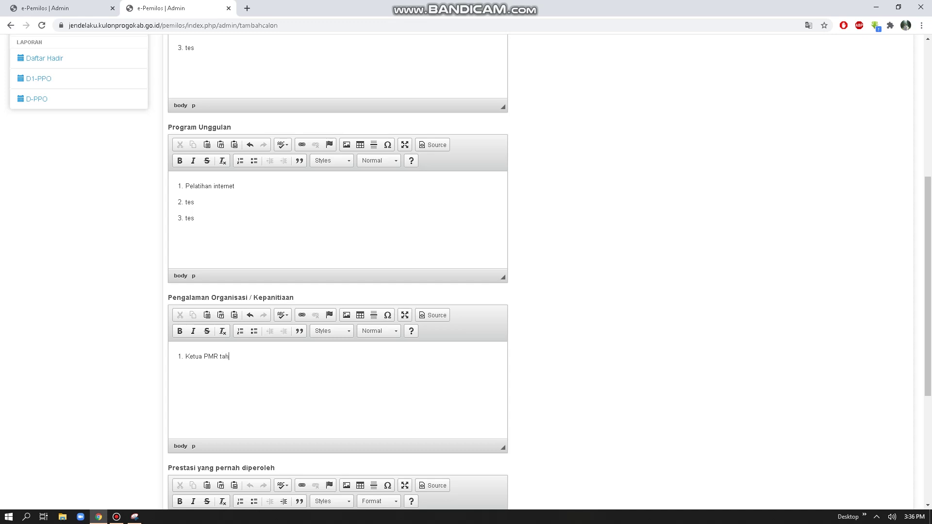
type("un ajaran ... ")
type("2. te")
type("s")
scroll(338, 272, "down", 4)
left_click(179, 332)
type("1. Juara lomba ")
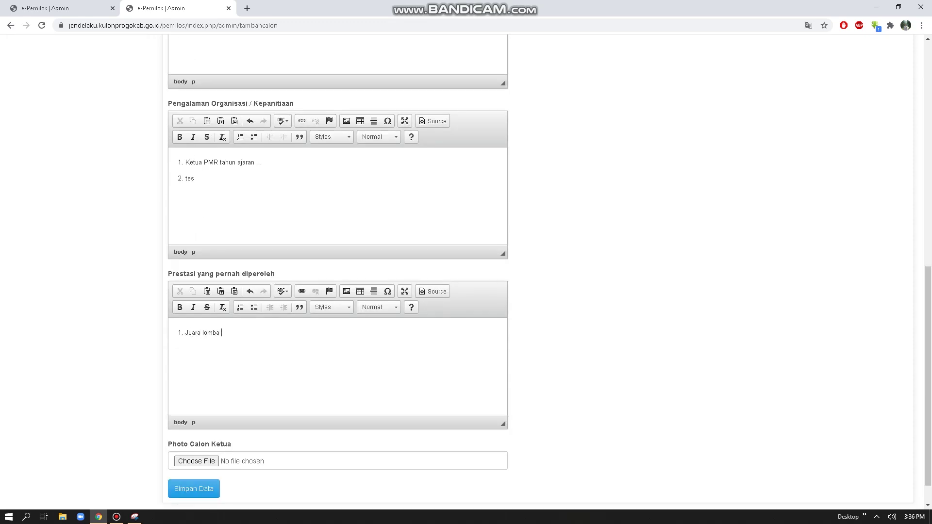
type("KIR tahun")
type(" 2018")
type("1")
scroll(466, 272, "down", 1)
Step: Attach photo calon.PNG and save the candidate with Simpan Data
left_click(196, 428)
double_click(221, 76)
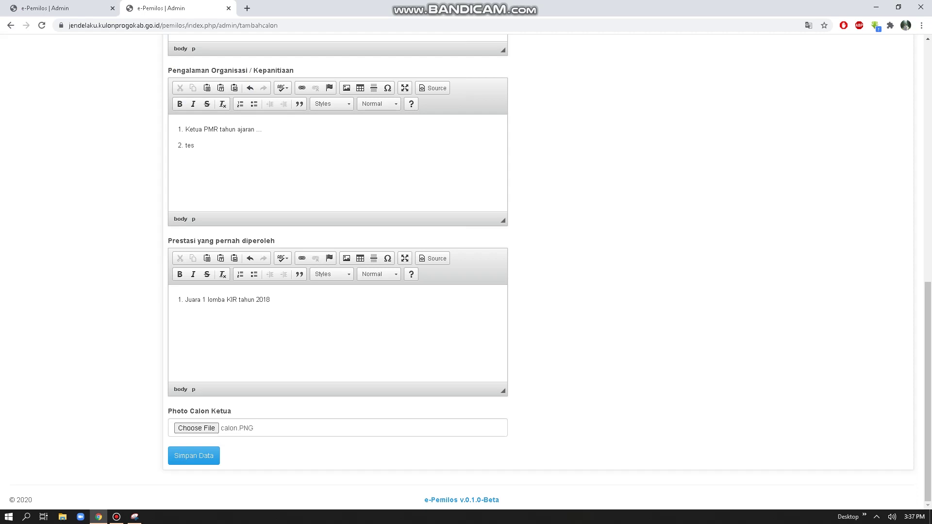
left_click(193, 456)
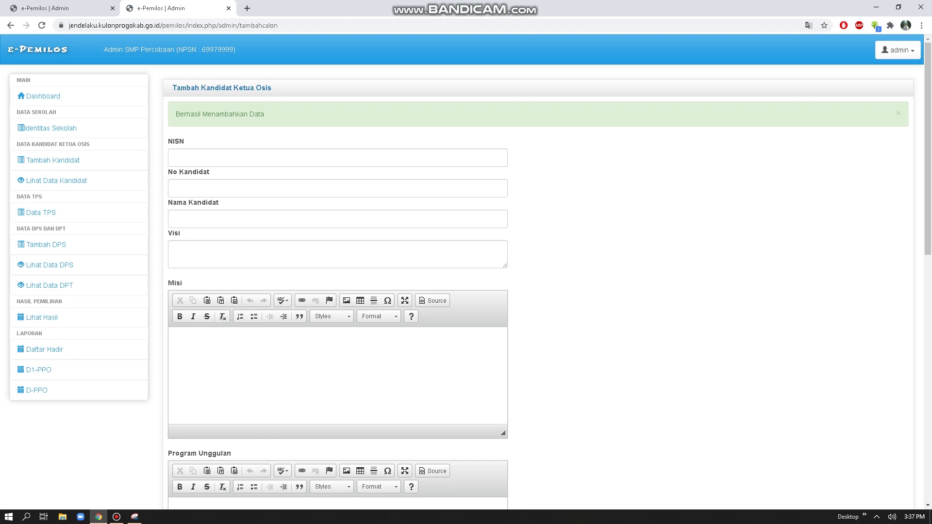
Step: Fill the saved candidate name and append the running mate's name after a dash
left_click(292, 158)
left_click(291, 188)
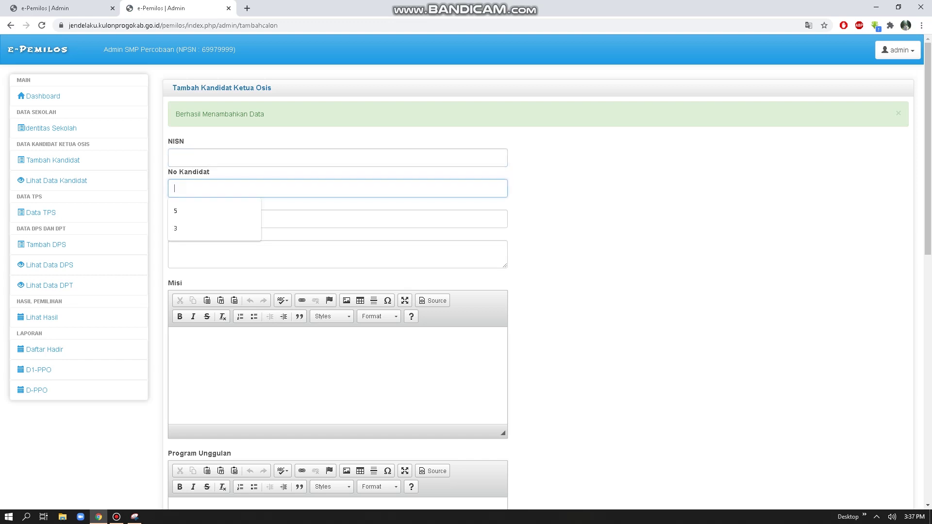
left_click(292, 157)
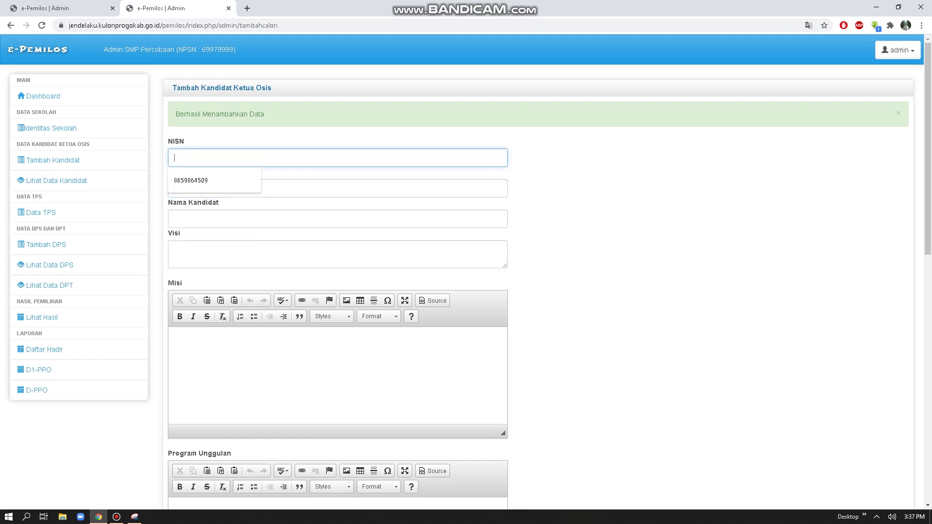
left_click(291, 219)
key("Down")
key("Return")
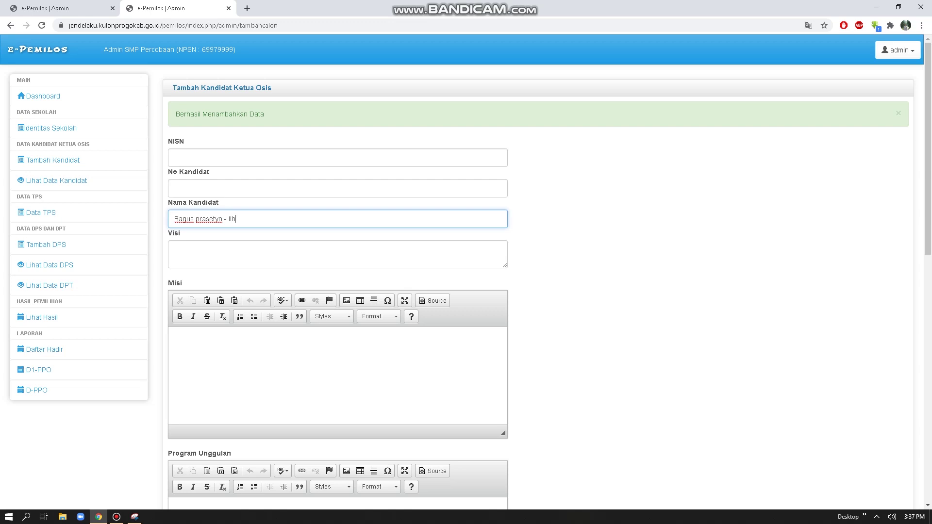
Step: Fill the saved student number into the NISN field
left_click(292, 158)
key("Down")
key("Return")
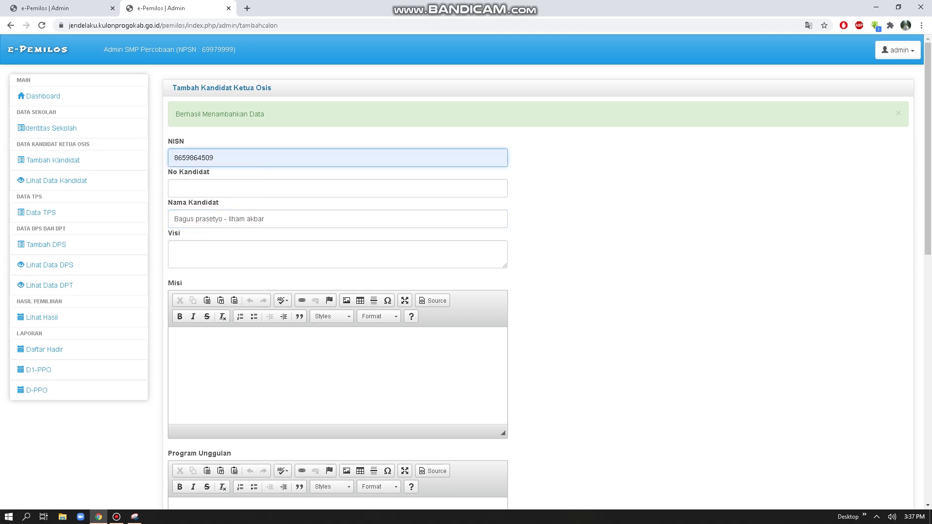
scroll(466, 272, "down", 11)
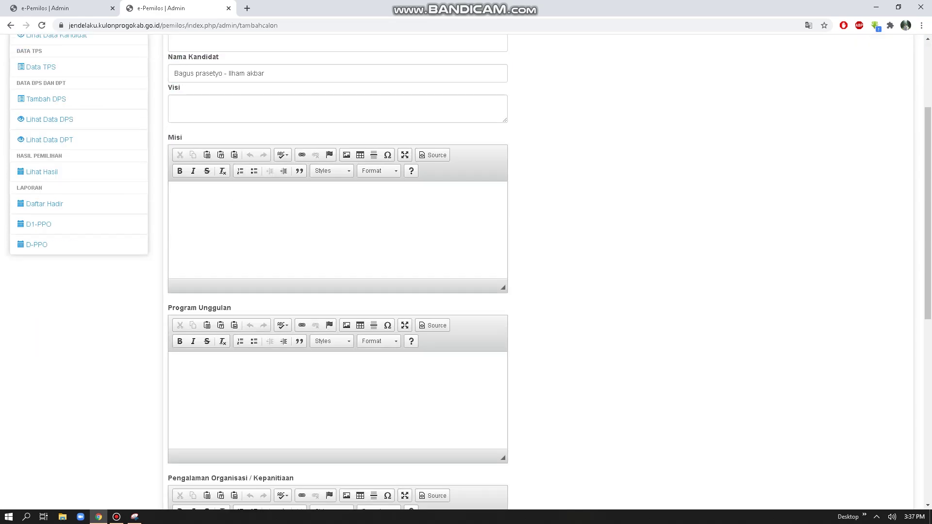
scroll(466, 272, "up", 7)
scroll(466, 272, "up", 5)
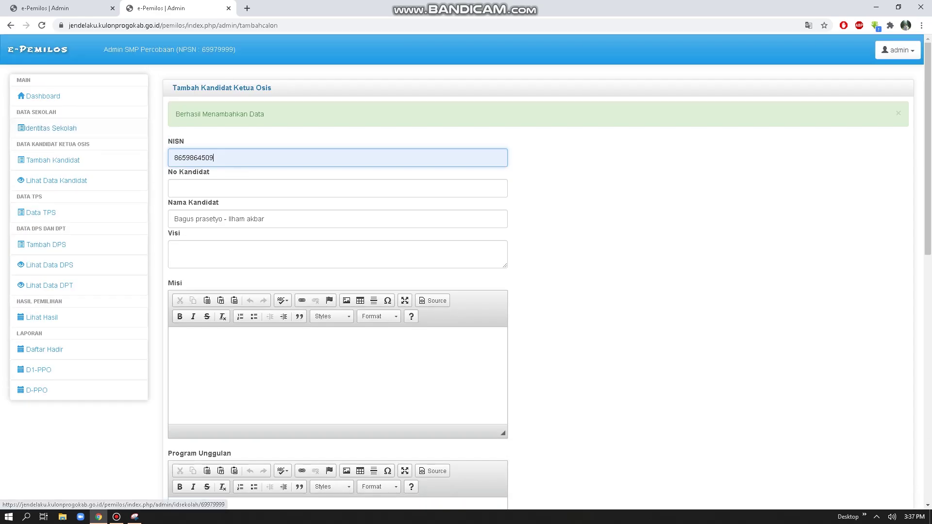
Step: View the candidate list, tick the deputy photo option on the newest candidate's photo page, and return
left_click(56, 180)
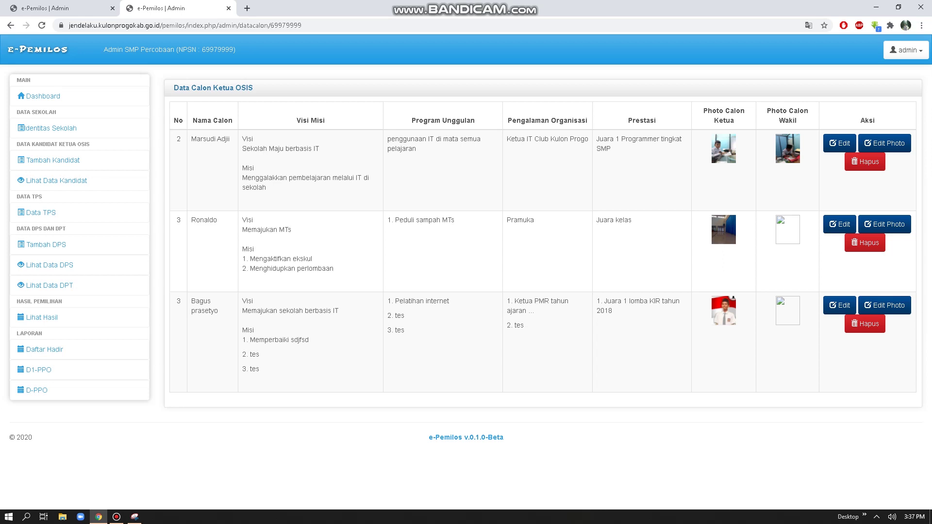
left_click(885, 305)
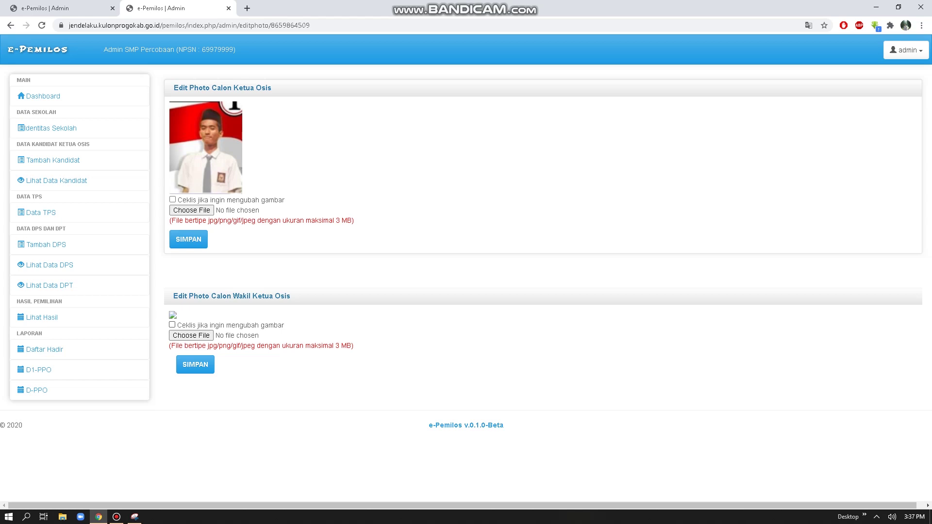
left_click(172, 325)
left_click(59, 180)
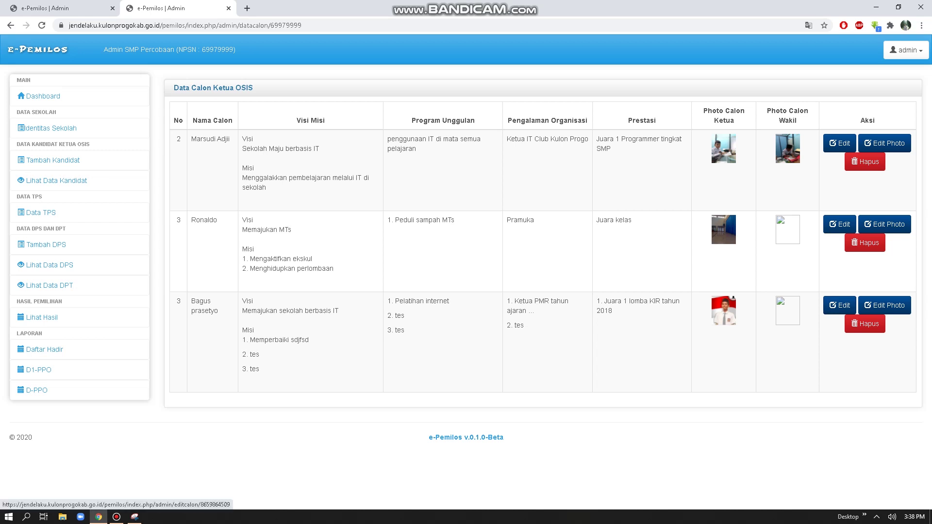
Step: Resave the third candidate's details from its Edit form with Simpan Data
left_click(839, 305)
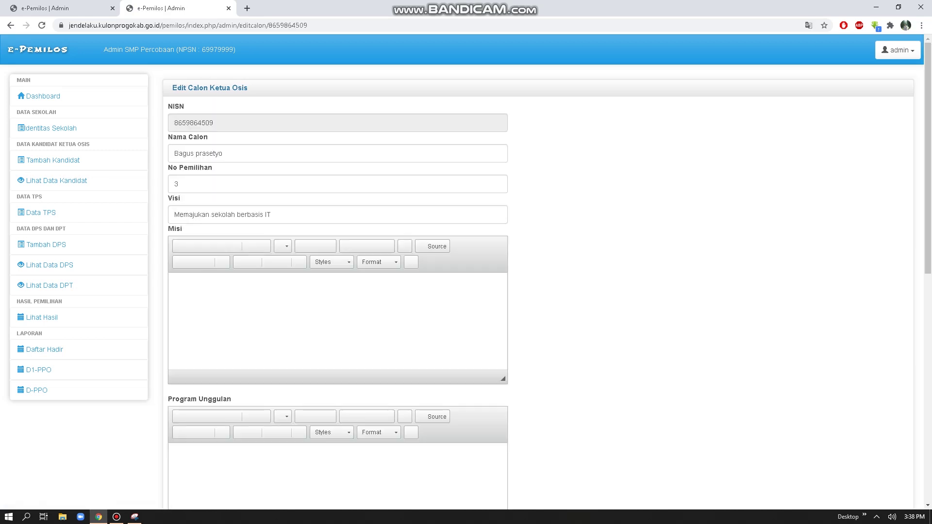
scroll(467, 271, "down", 10)
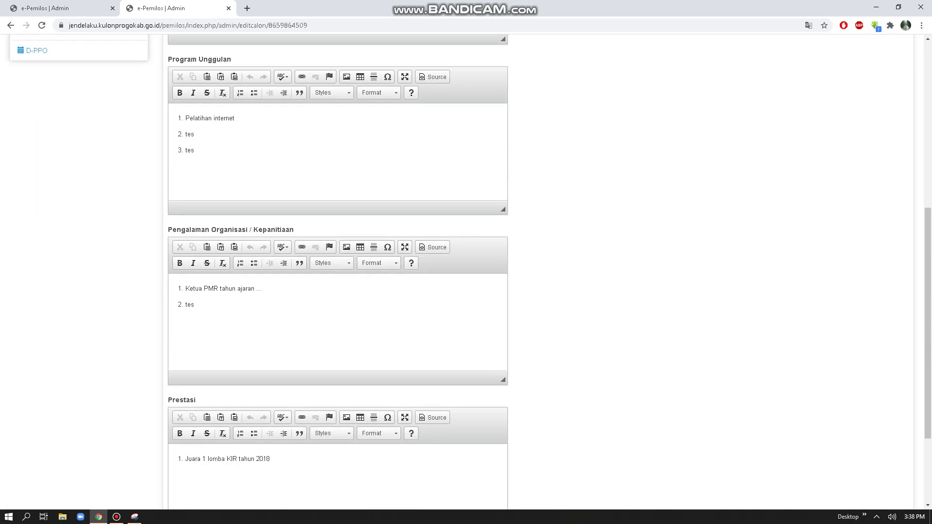
left_click(194, 446)
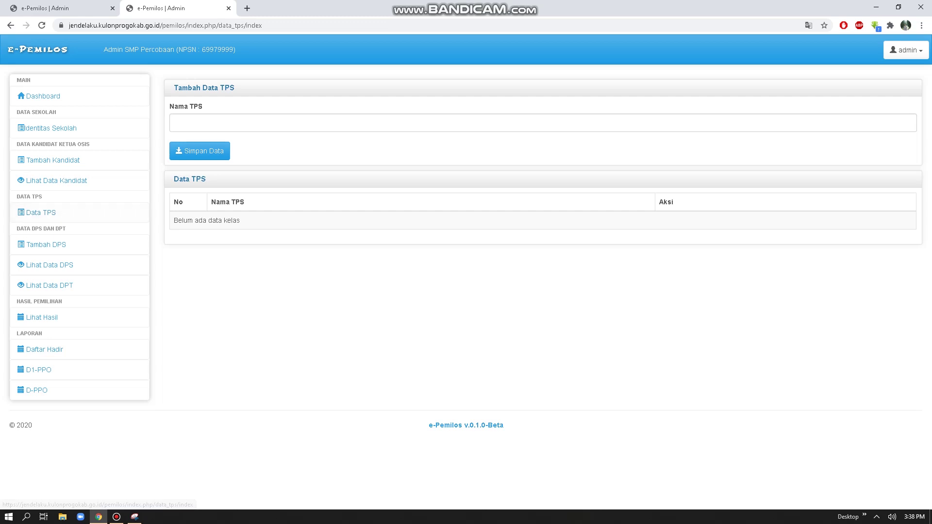
Step: Add polling stations TPS 1, TPS 2 and TPS 3 through the Nama TPS field
left_click(175, 123)
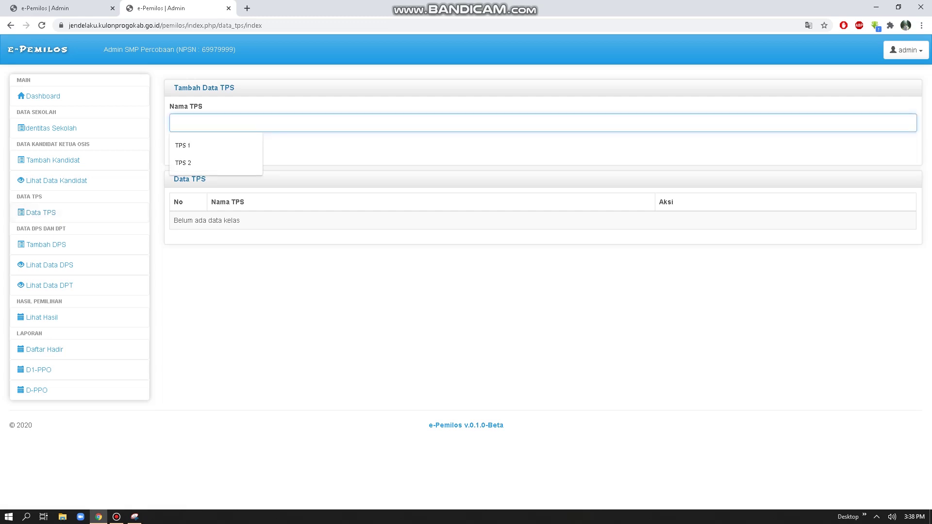
key("Down")
key("Return")
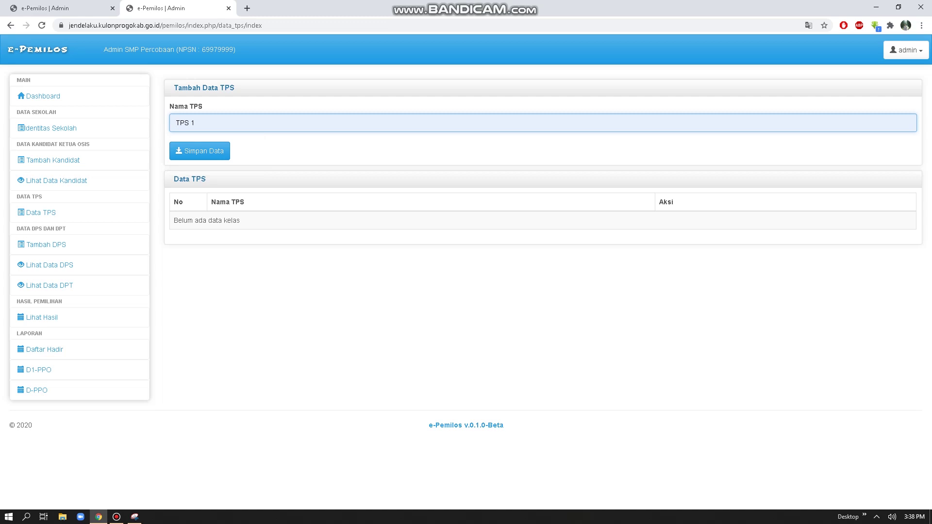
key("Return")
key("Down")
key("Down")
key("Down")
key("Return")
key("Return")
key("Down")
key("Down")
key("Down")
key("Return")
key("BackSpace")
type("3")
key("Return")
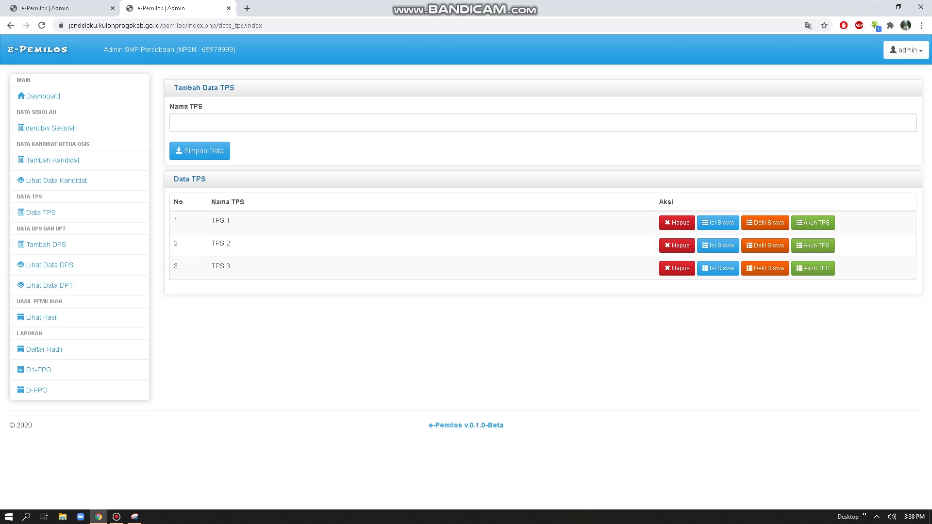
Step: Assign the first two listed students to TPS 1 and review its student details
left_click(718, 222)
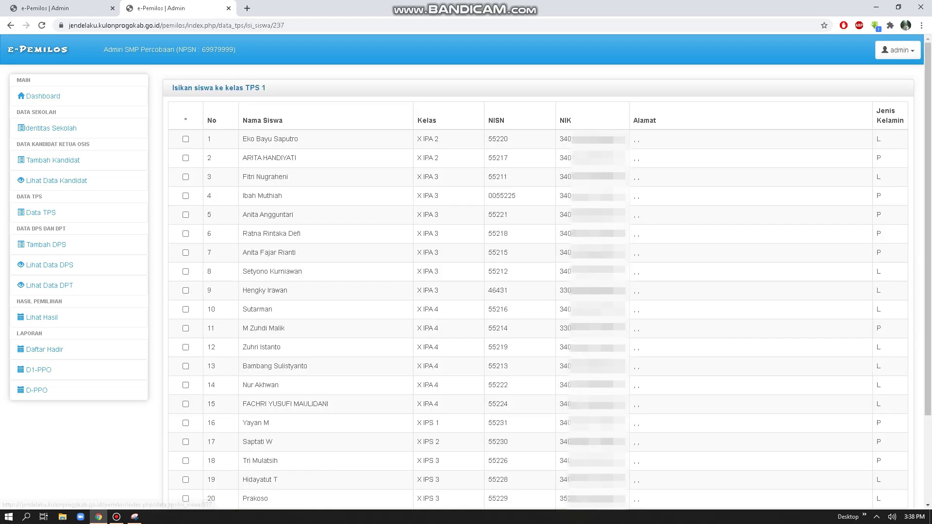
scroll(534, 291, "down", 3)
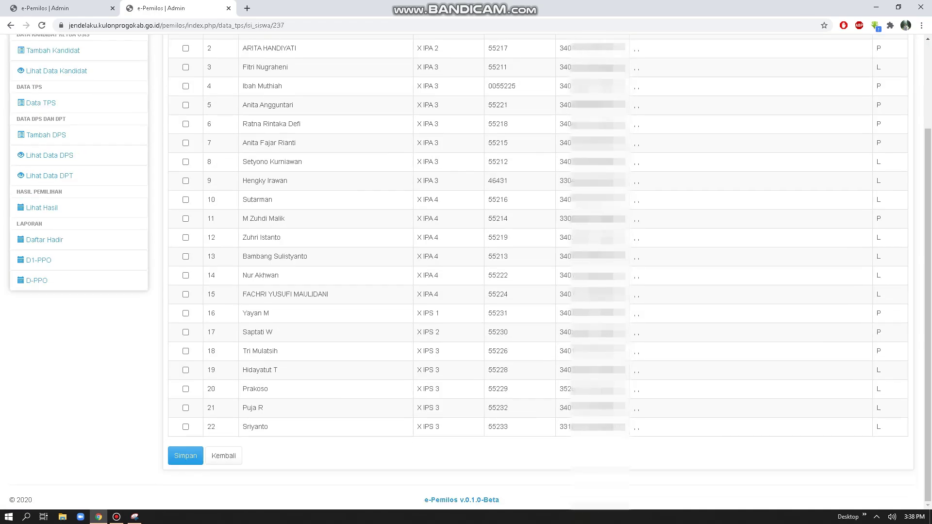
scroll(534, 291, "up", 3)
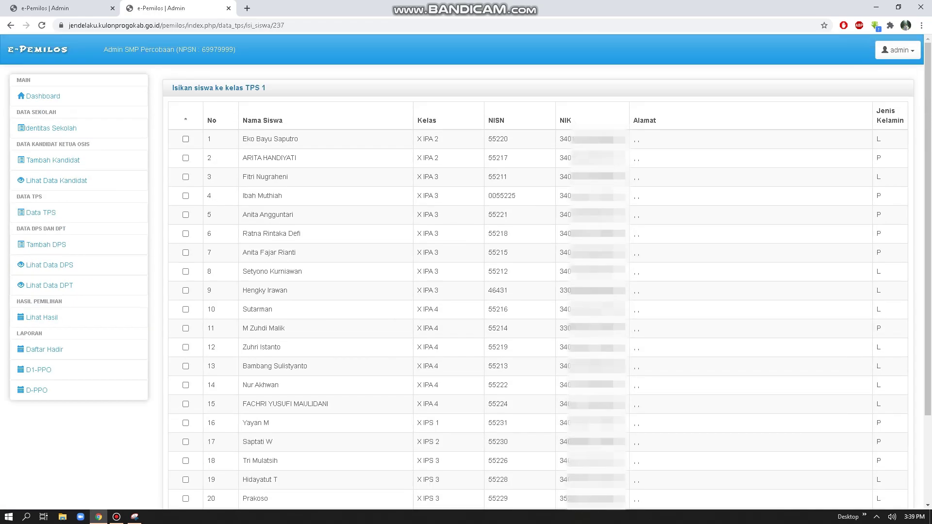
left_click_drag(417, 138, 439, 139)
left_click(186, 138)
left_click(185, 158)
scroll(534, 292, "down", 3)
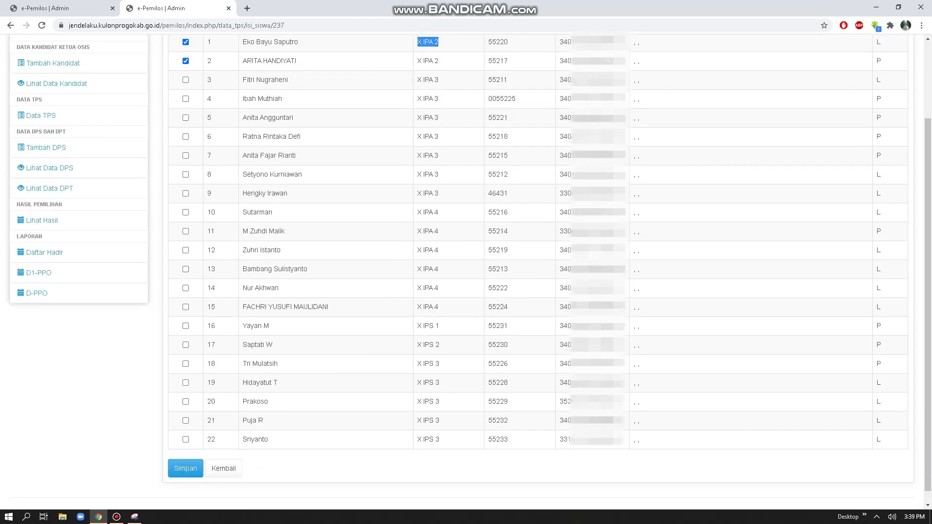
scroll(534, 291, "up", 3)
scroll(534, 292, "down", 1)
scroll(534, 292, "down", 2)
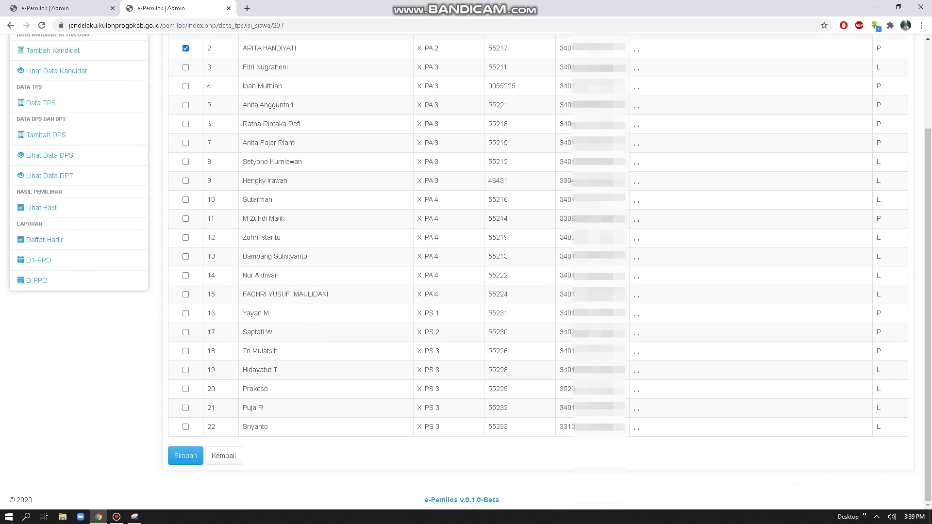
left_click(186, 456)
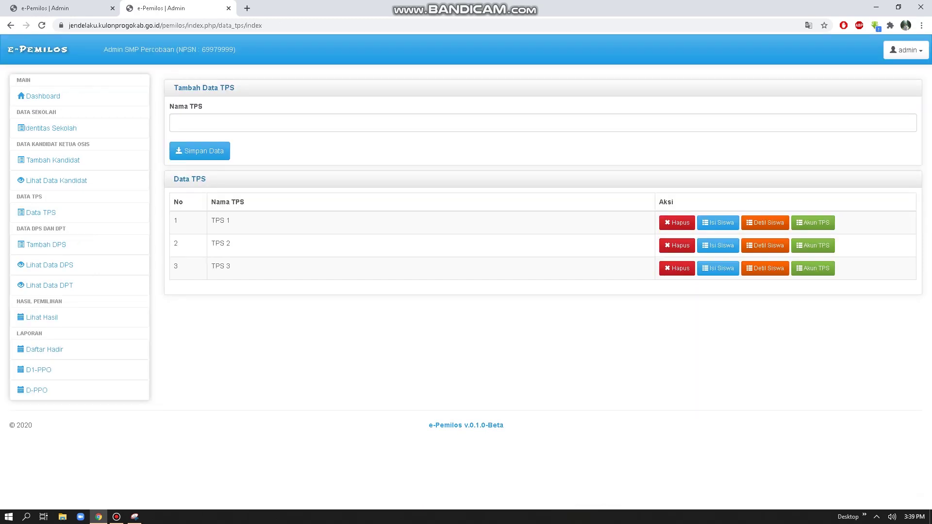
left_click(765, 223)
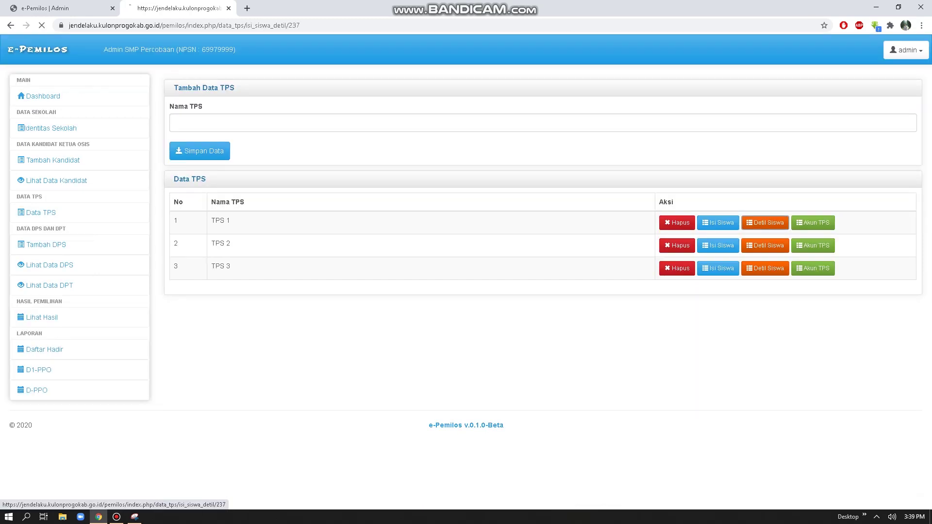
left_click(256, 185)
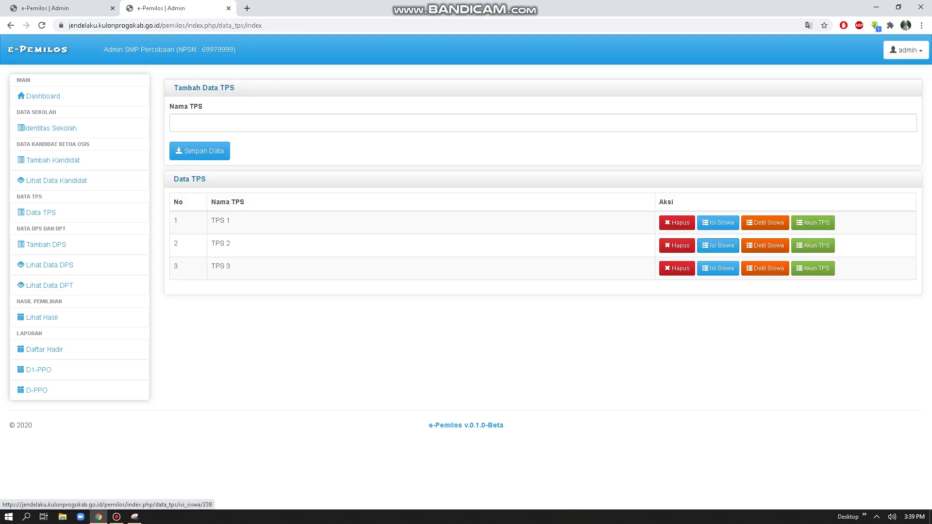
Step: Assign the first four listed students to TPS 2 and save
left_click(718, 245)
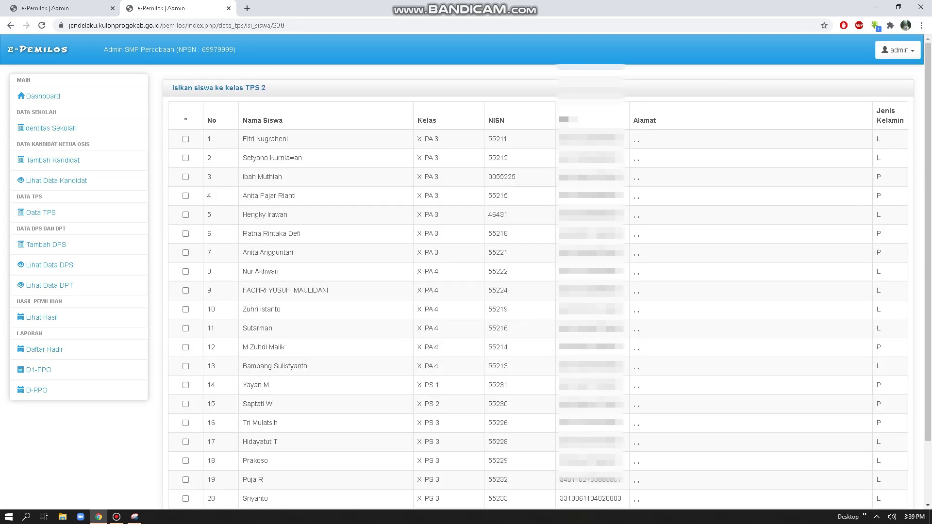
left_click(186, 139)
left_click(186, 158)
left_click(185, 177)
left_click(186, 196)
scroll(466, 272, "down", 3)
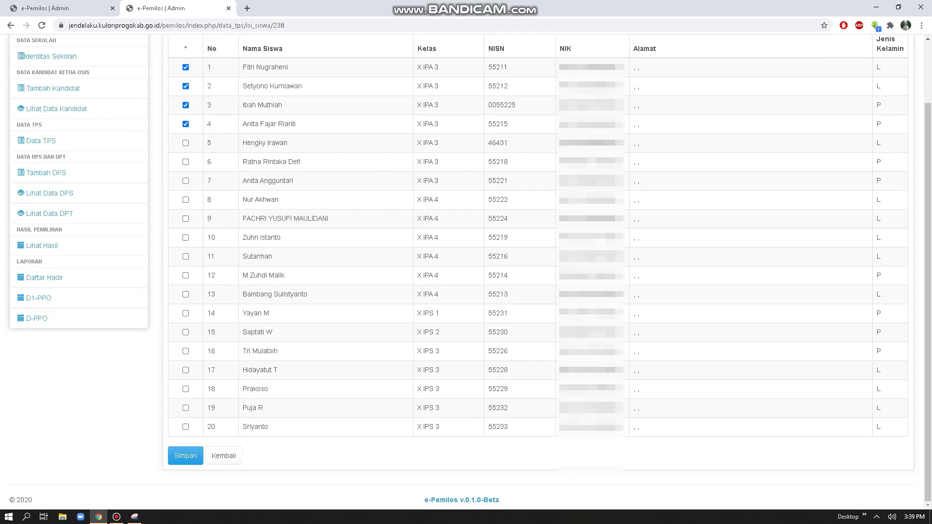
left_click(186, 456)
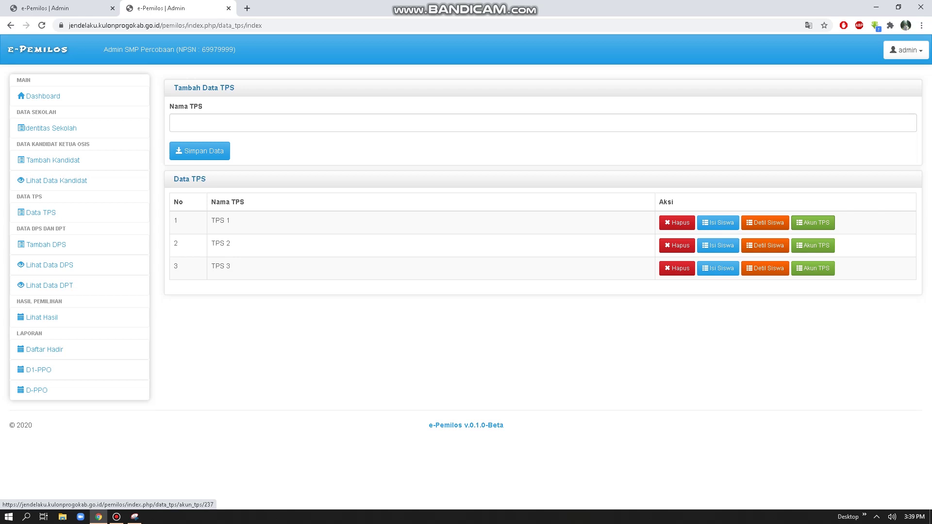
Step: Open the TPS 1 account form and change the default username to tps1 plus smppercobaan
left_click(814, 223)
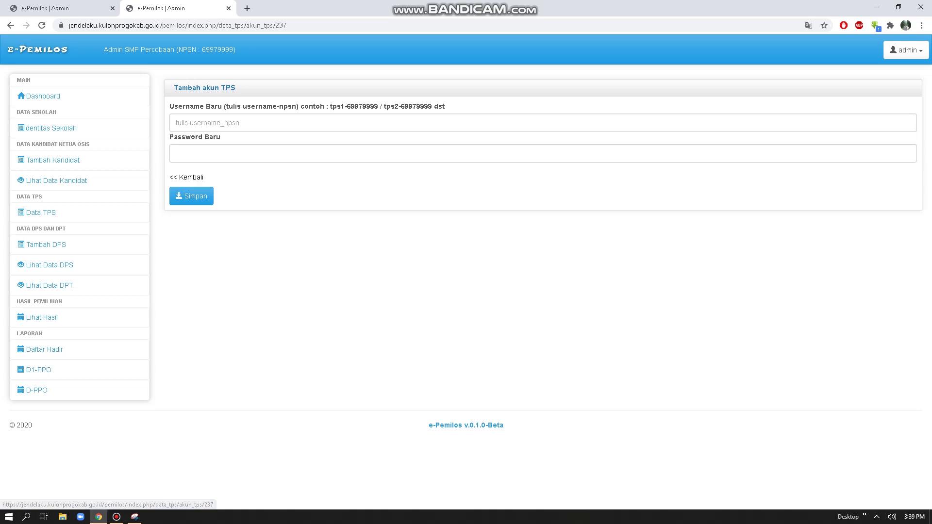
left_click(175, 122)
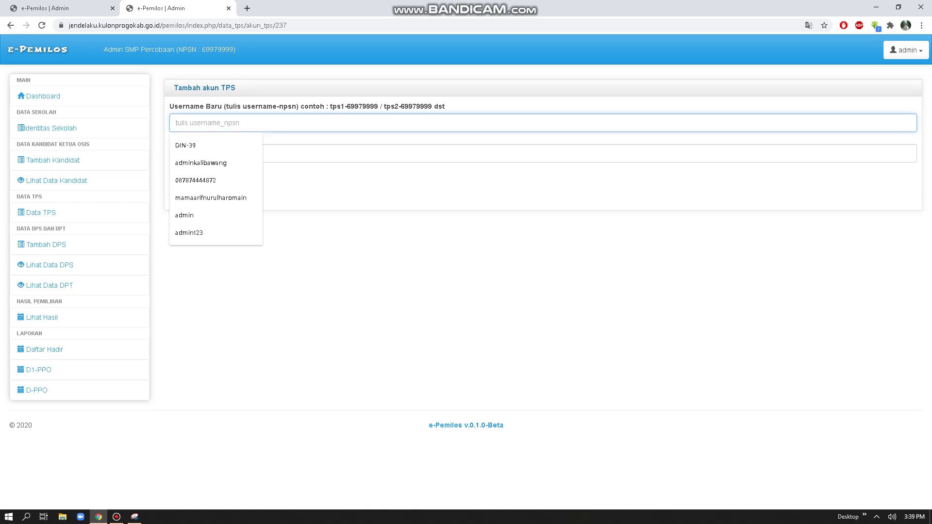
type("tps1")
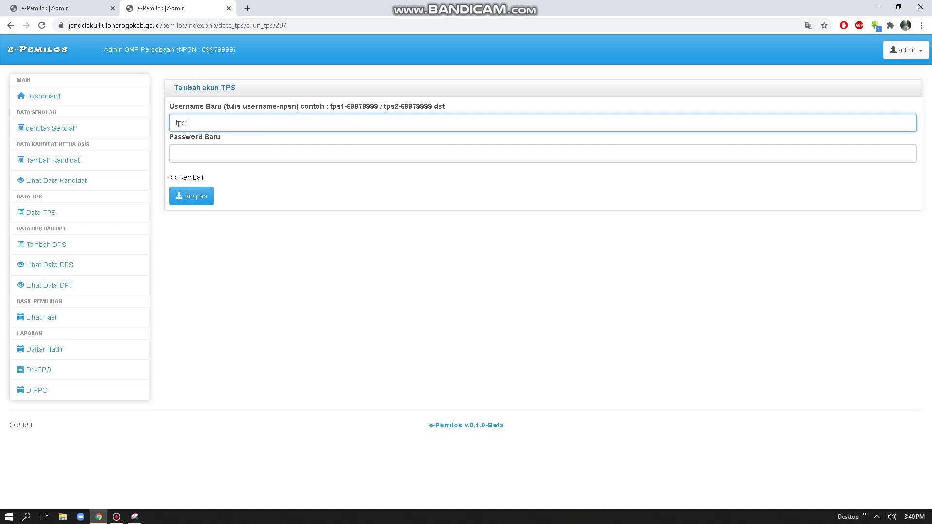
type("-69979999")
key("BackSpace")
key("ctrl+a")
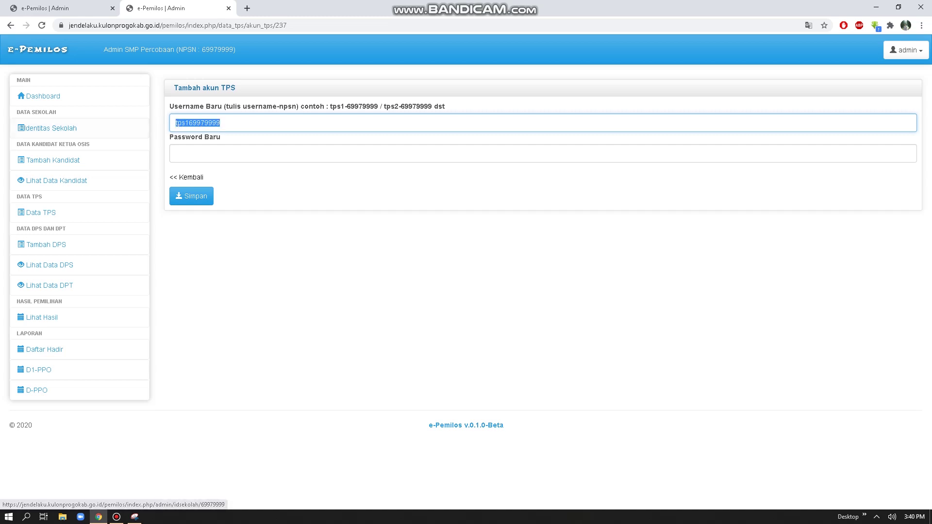
key("End")
key("shift+Left")
key("shift+Left")
key("shift+Left")
key("shift+Left")
key("shift+Left")
key("shift+Left")
key("shift+Left")
key("shift+Left")
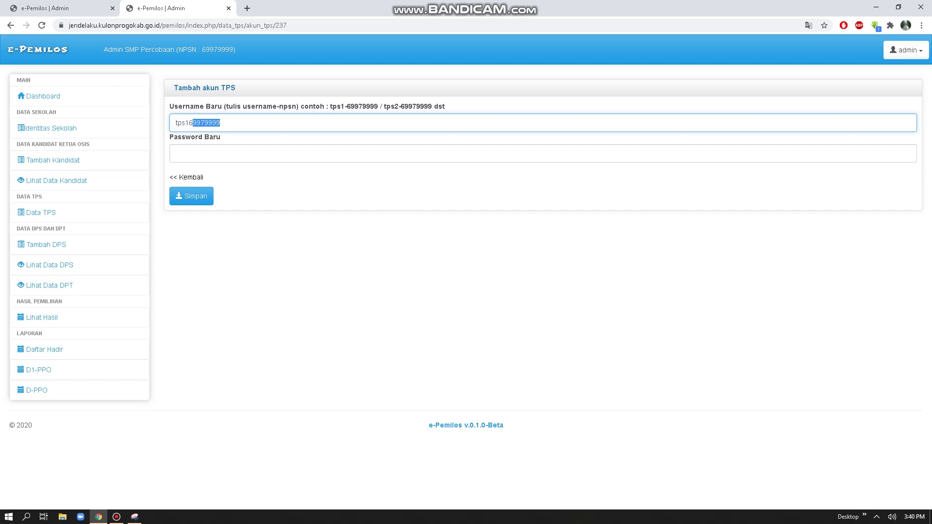
type("smppercobaan")
Step: Make the username tps1_smppercobaan, paste in the account password, and save the TPS account
key("shift+Left")
key("shift+Left")
key("shift+Left")
key("Left")
key("Left")
key("Left")
key("Left")
key("Left")
key("Left")
key("Left")
key("Left")
key("Left")
key("Left")
key("Left")
key("Left")
key("Left")
key("ctrl+a")
left_click(189, 123)
type("_")
key("ctrl+a")
key("ctrl+c")
key("Tab")
key("ctrl+v")
key("Return")
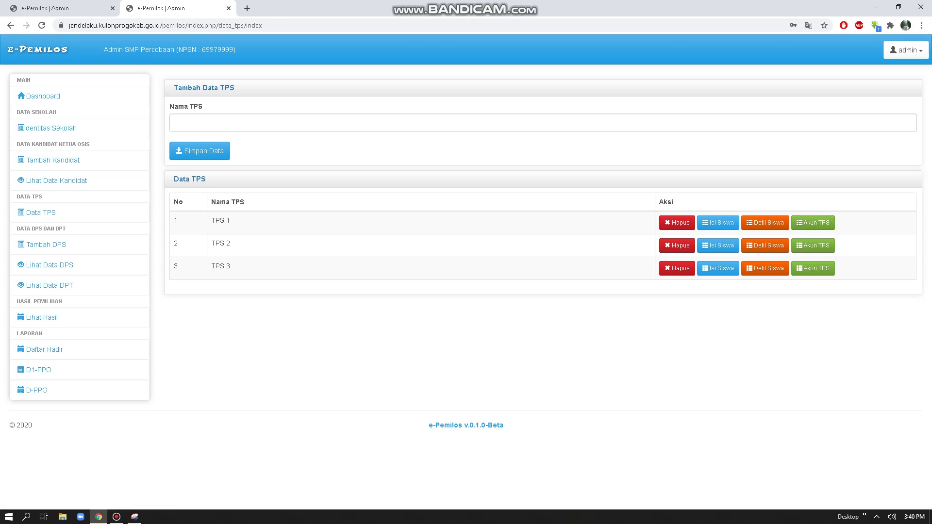
left_click(907, 50)
left_click(869, 91)
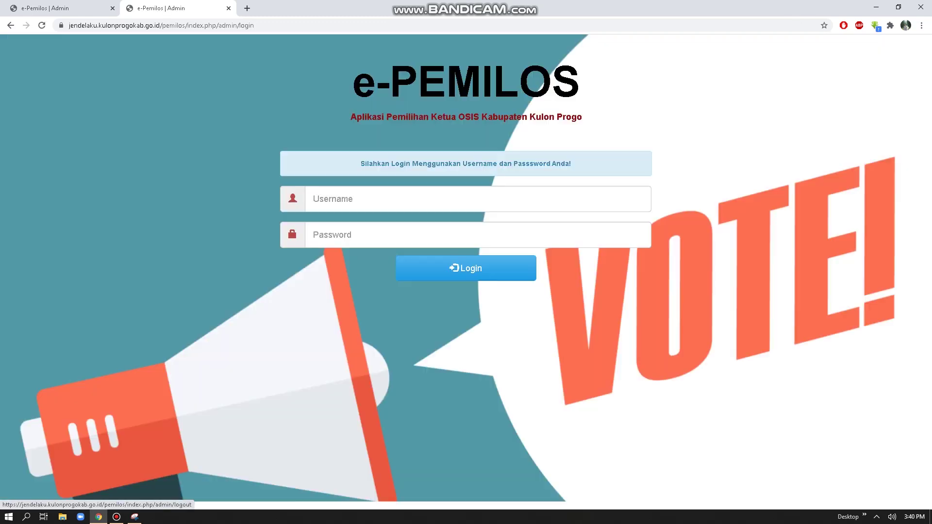
left_click(321, 199)
key("ctrl+v")
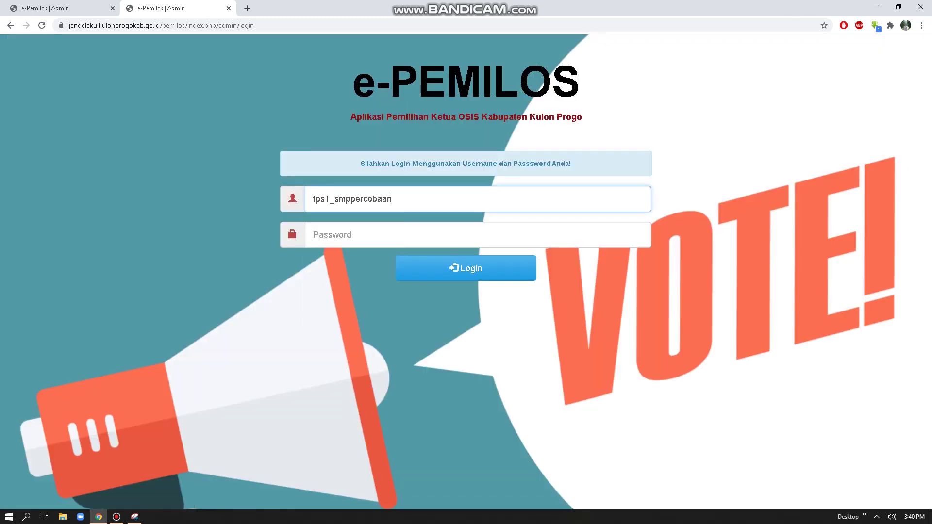
key("Tab")
key("ctrl+v")
key("Return")
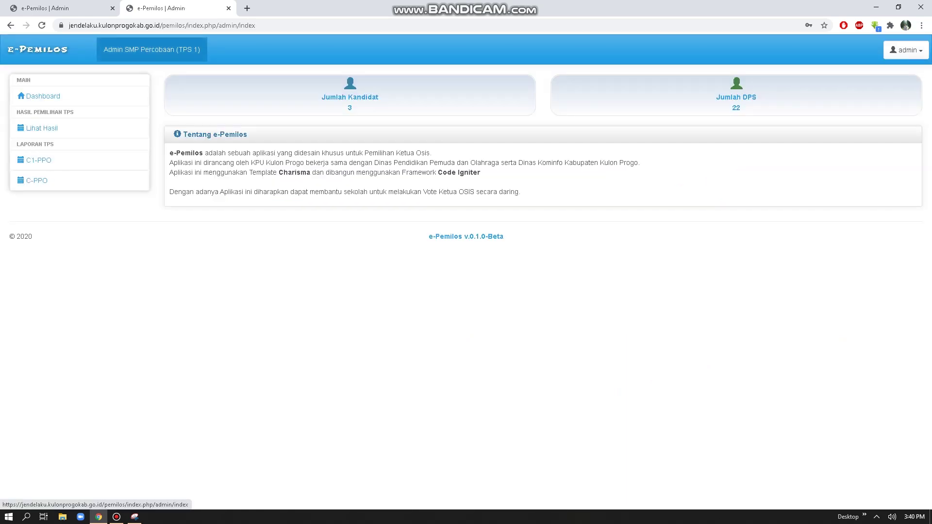
left_click(41, 128)
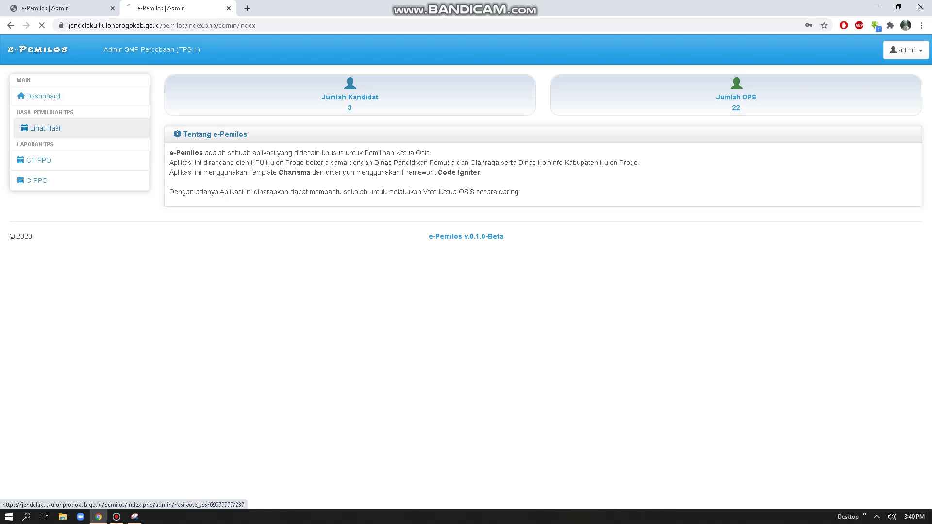
left_click(42, 160)
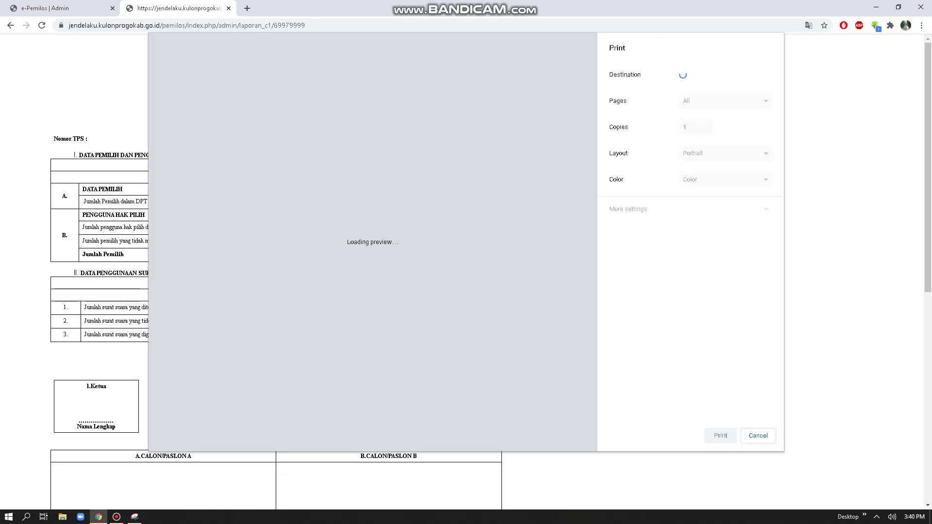
key("alt+Left")
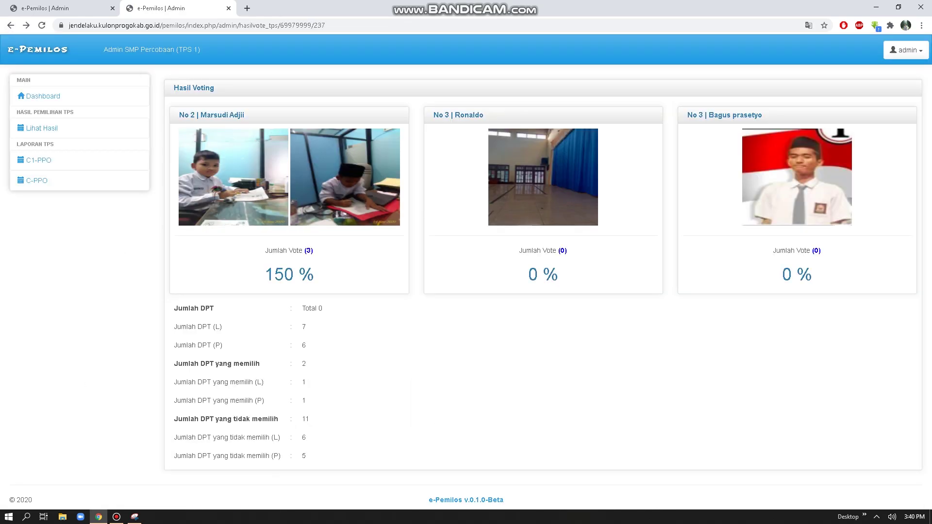
left_click(906, 50)
left_click(891, 92)
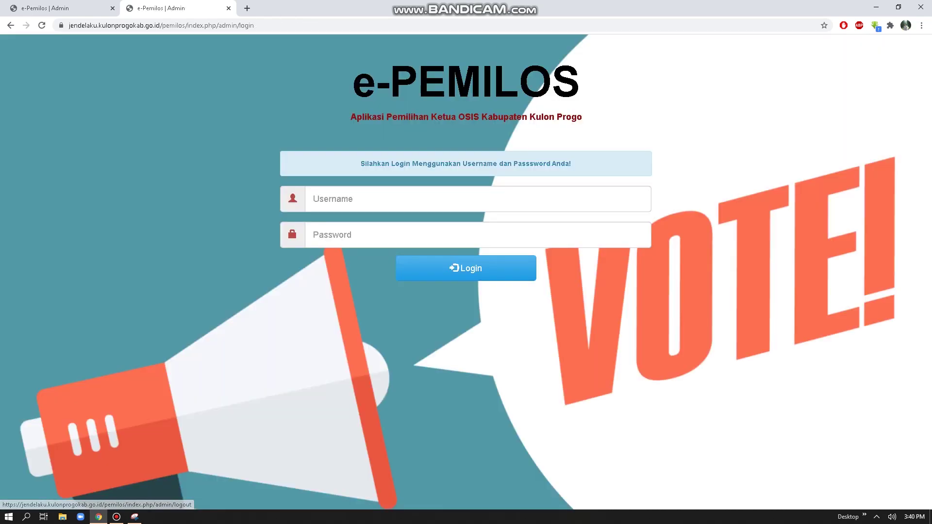
left_click(340, 199)
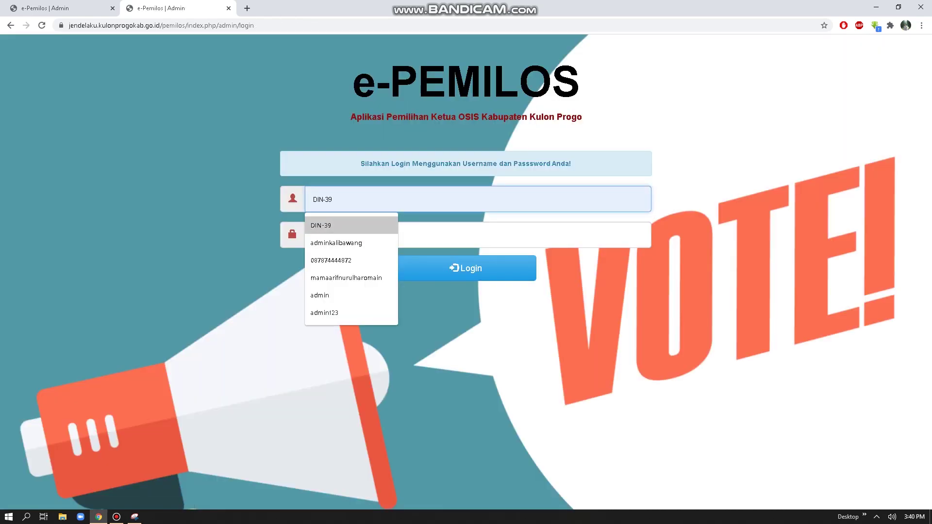
type("smp")
key("Down")
key("Return")
left_click(340, 235)
type("•••••••••••")
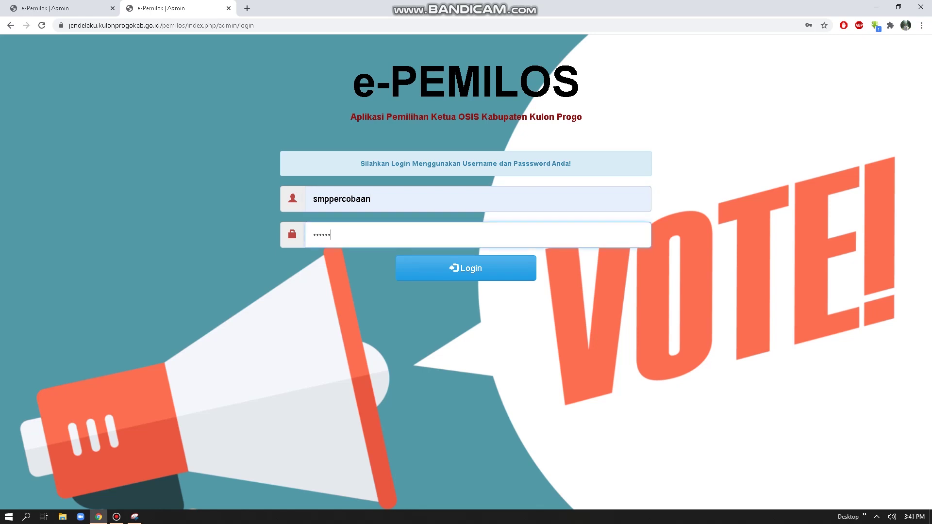
key("Return")
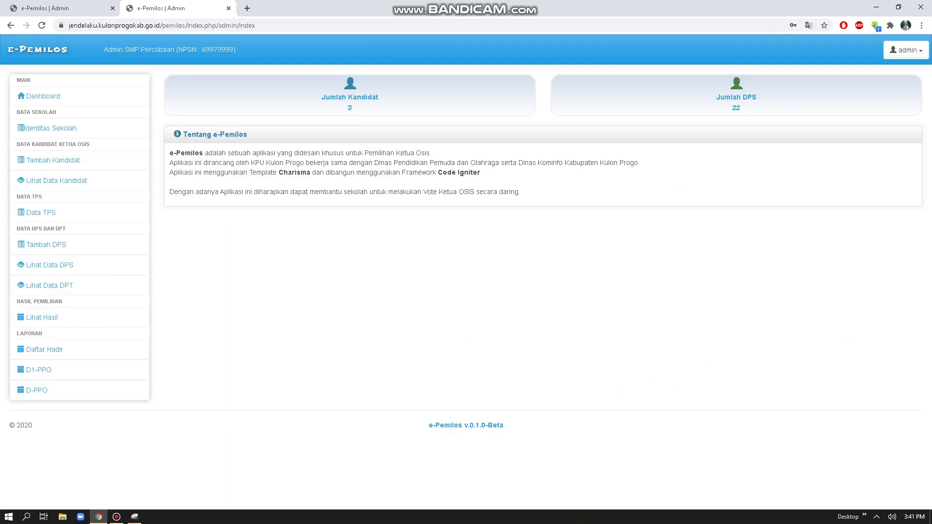
left_click(41, 212)
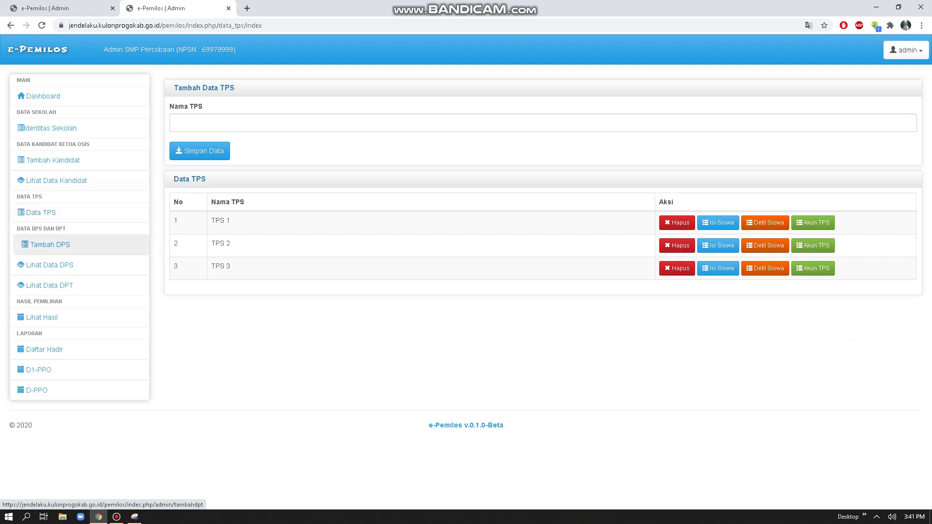
Step: Open the Tambah DPS form and enter a test NISN ending in 222 and a test NIK
left_click(58, 245)
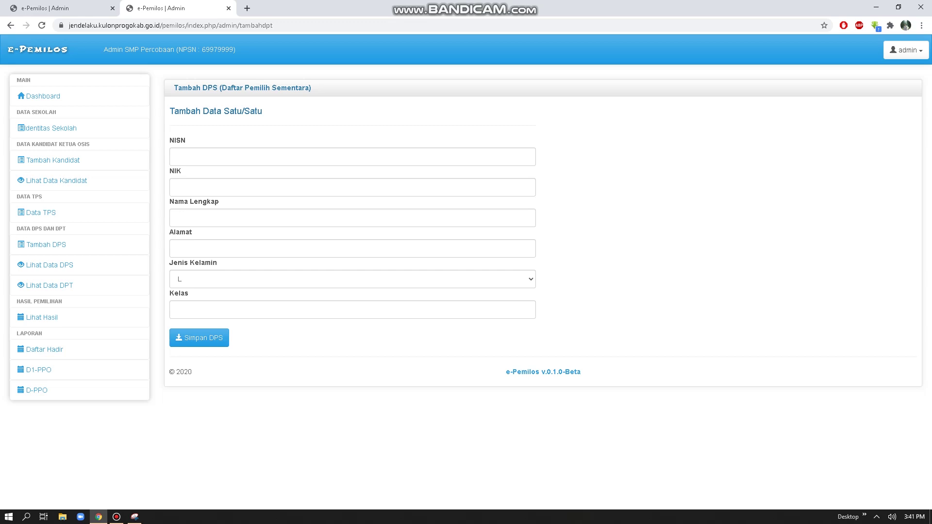
left_click(353, 157)
key("Down")
key("Return")
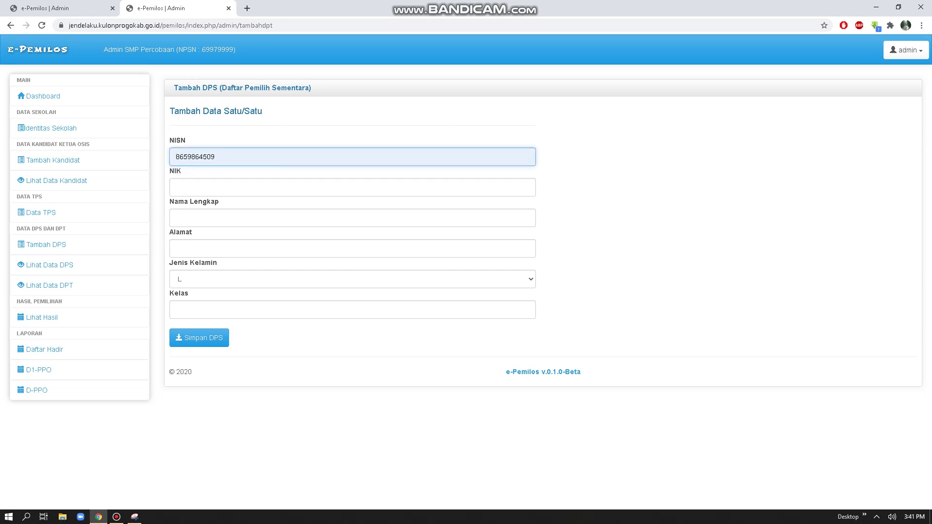
key("shift+Left")
key("shift+Left")
key("shift+Left")
type("222")
key("Tab")
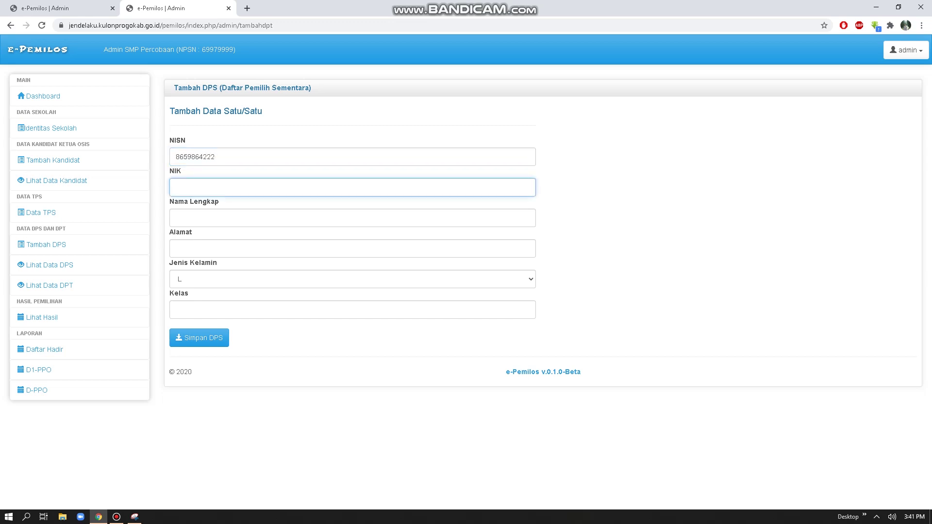
type("34067867867867867867")
Step: Enter a test name, address 'alamat', gender P and class X IPA 2, then save the voter
key("Tab")
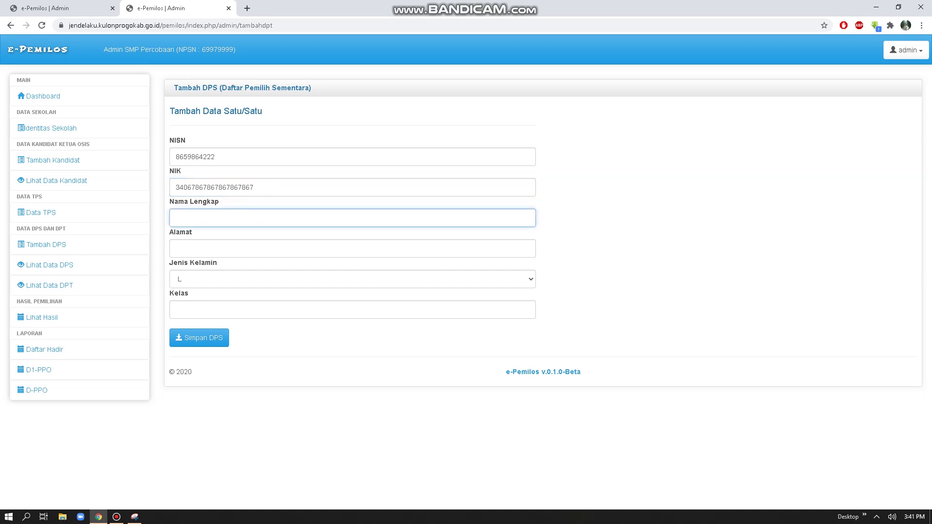
type("tesn nama")
key("Tab")
type("alamat")
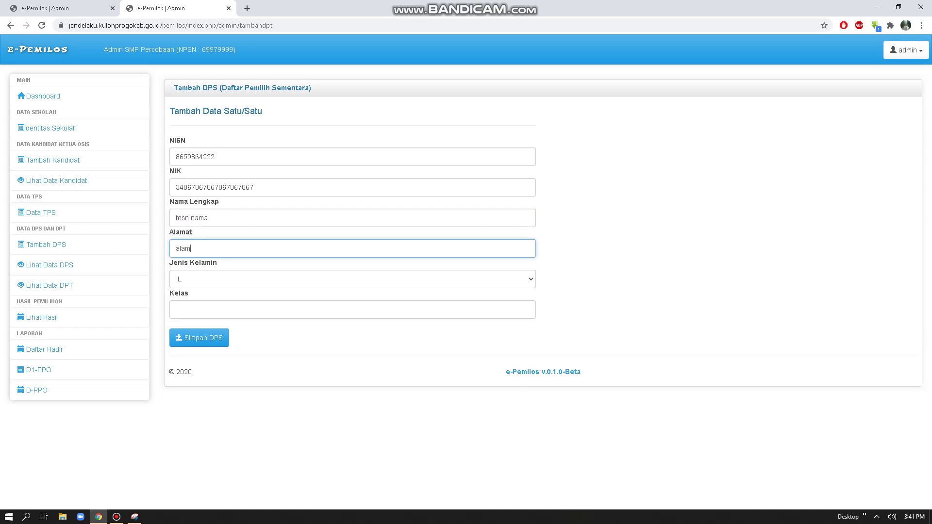
key("Tab")
key("alt+Down")
key("Down")
key("Return")
key("Tab")
type("X IPA 2")
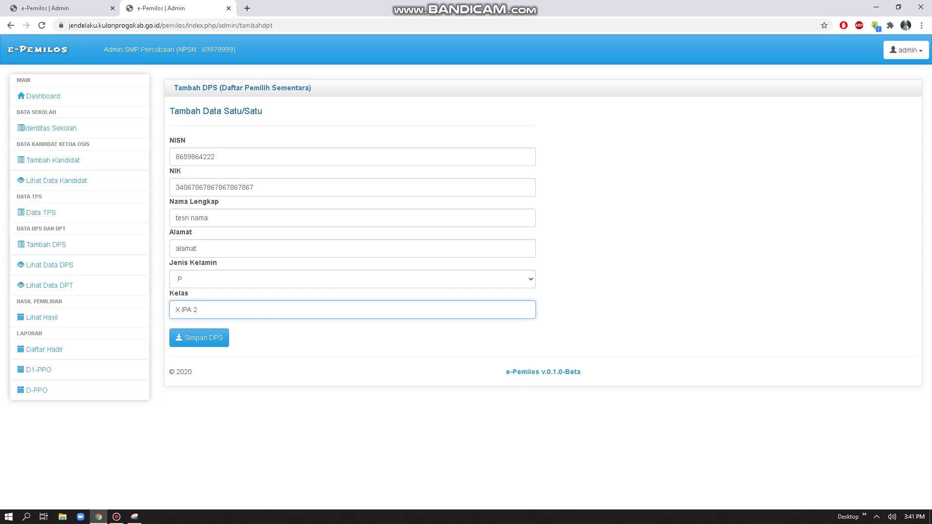
key("Return")
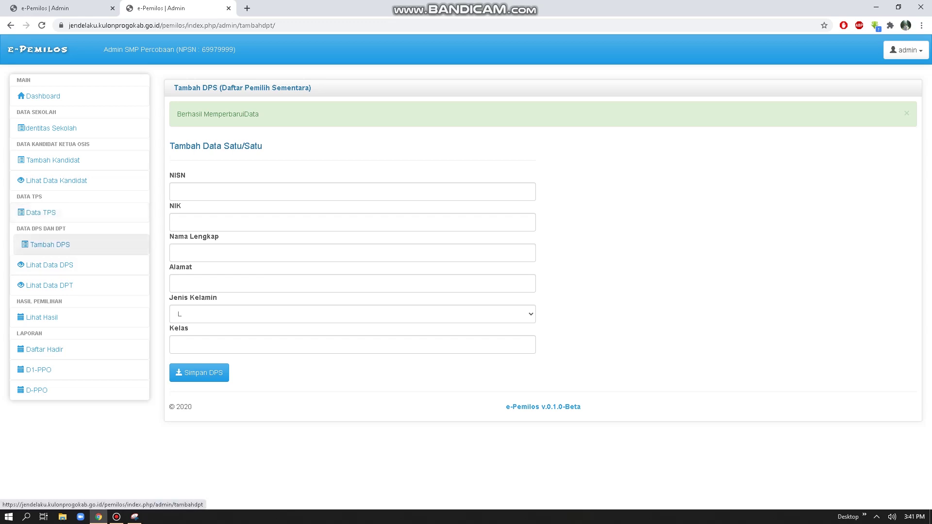
Step: Open Lihat Data DPS to see six students with class, TPS and NISN activation status
left_click(50, 245)
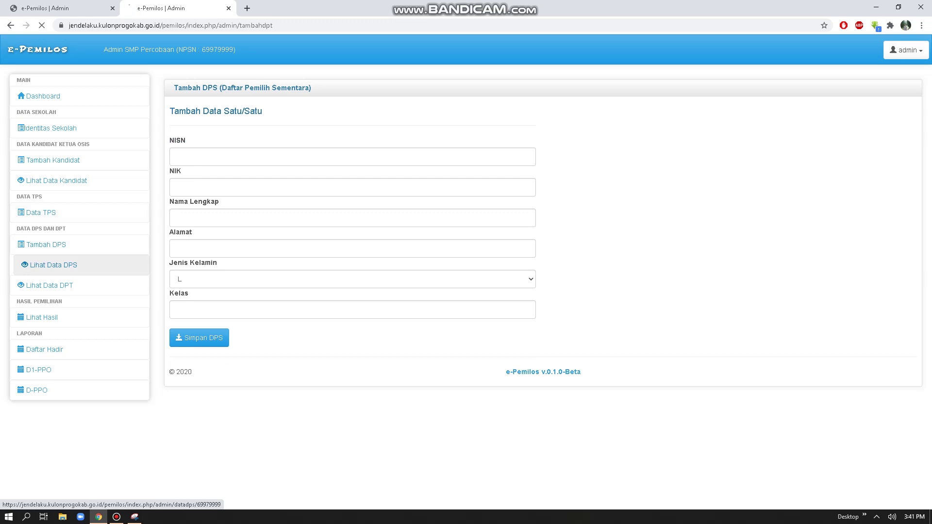
left_click(51, 265)
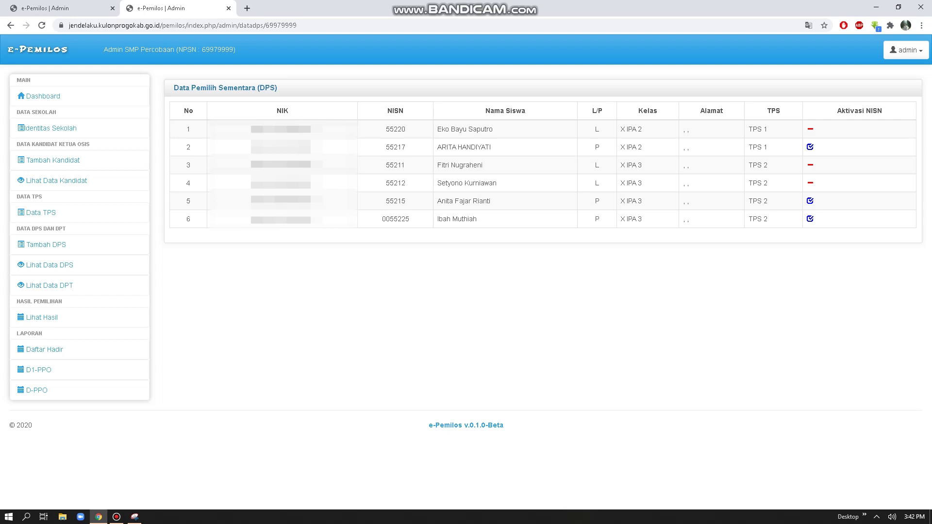
left_click_drag(842, 111, 883, 111)
left_click(883, 111)
Step: Open the DPT list and try the Per TPS filter with TPS 1, TPS 2 and all stations
left_click(48, 286)
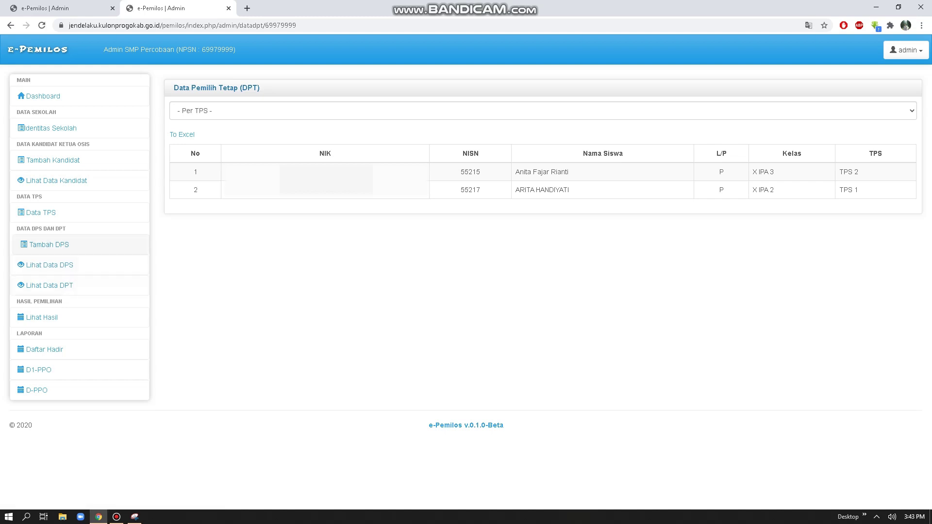
left_click(49, 266)
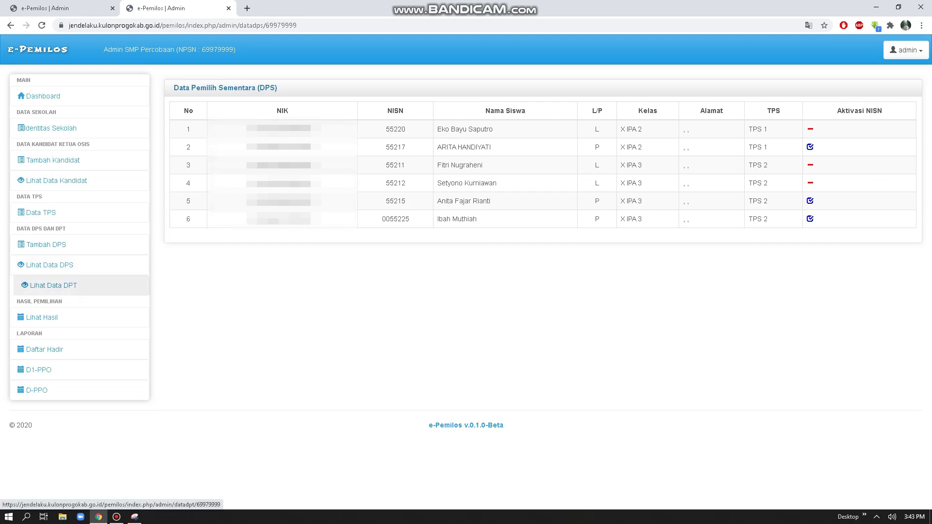
left_click(48, 286)
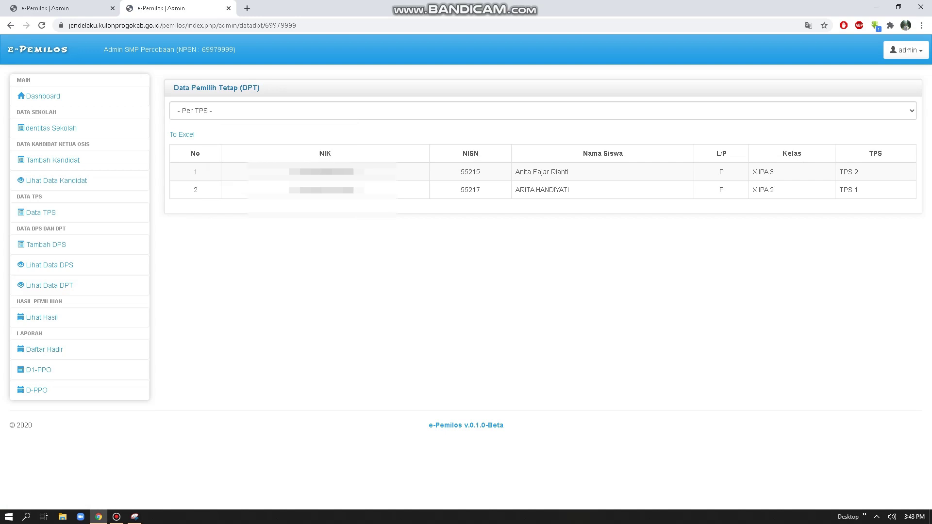
left_click(543, 111)
left_click(186, 143)
left_click(543, 110)
left_click(187, 160)
left_click(543, 110)
left_click(543, 111)
left_click(542, 111)
left_click(187, 144)
left_click(543, 111)
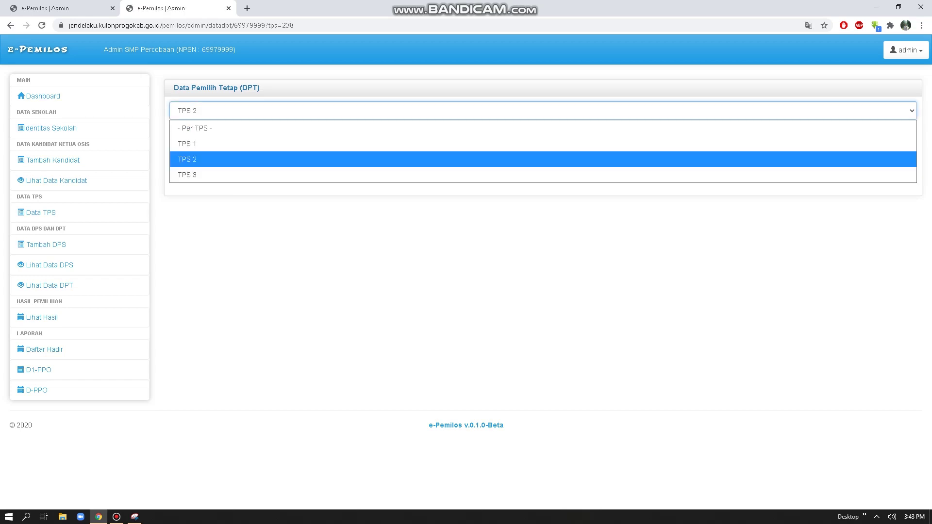
left_click(194, 128)
Step: Filter the DPT list to TPS 1, export it To Excel, then reshow the full DPT list
left_click(543, 111)
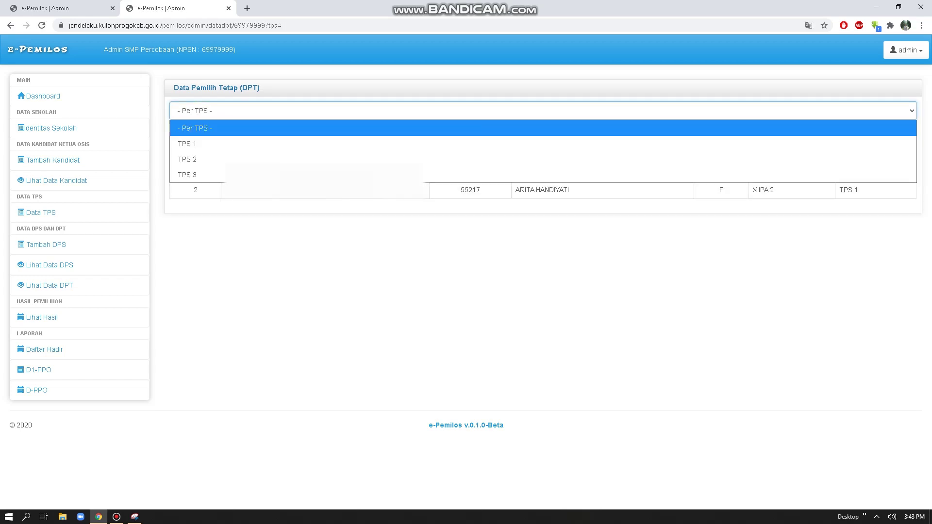
left_click(187, 144)
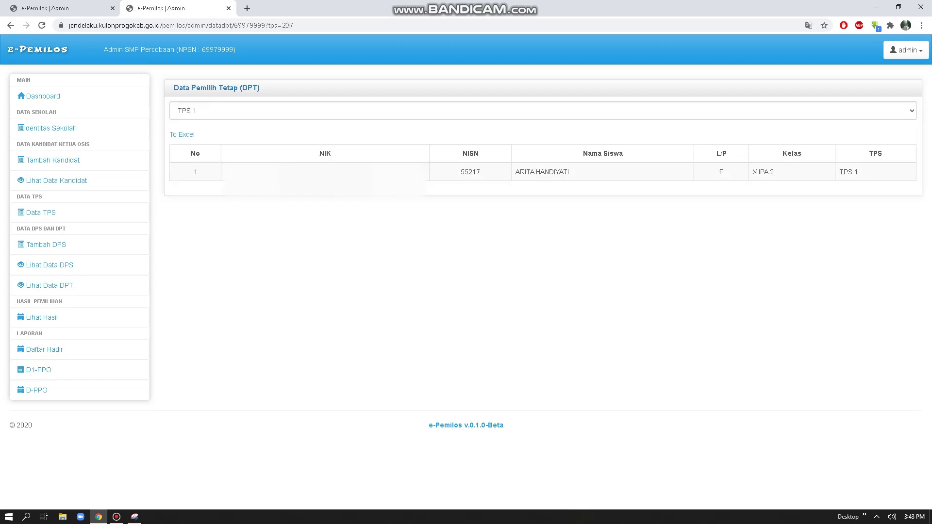
left_click(543, 111)
left_click(187, 143)
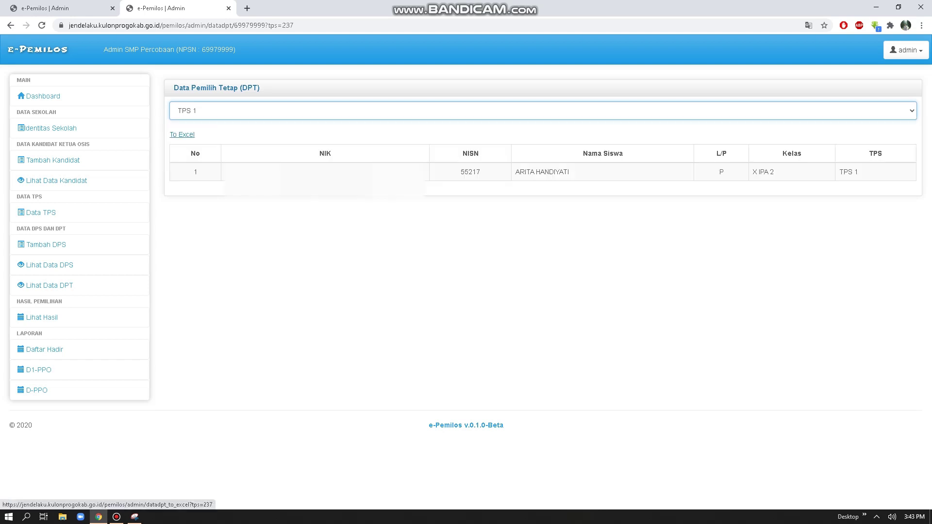
left_click(182, 134)
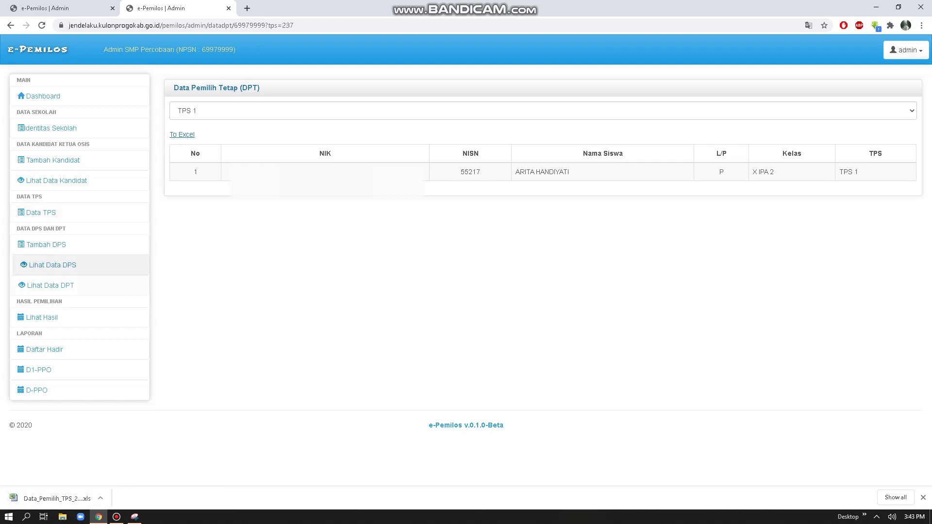
left_click(49, 286)
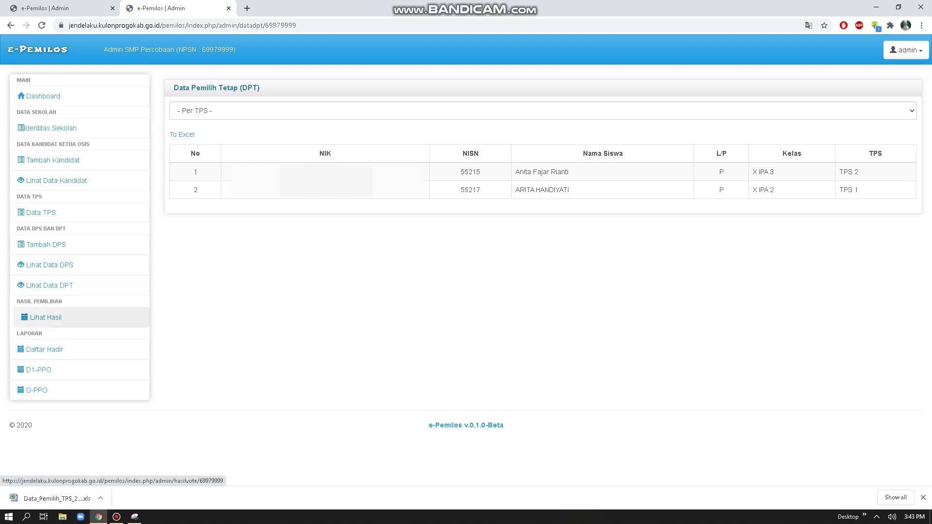
Step: Open Lihat Hasil to see candidate vote counts and that 2 of 13 DPT voted
left_click(46, 318)
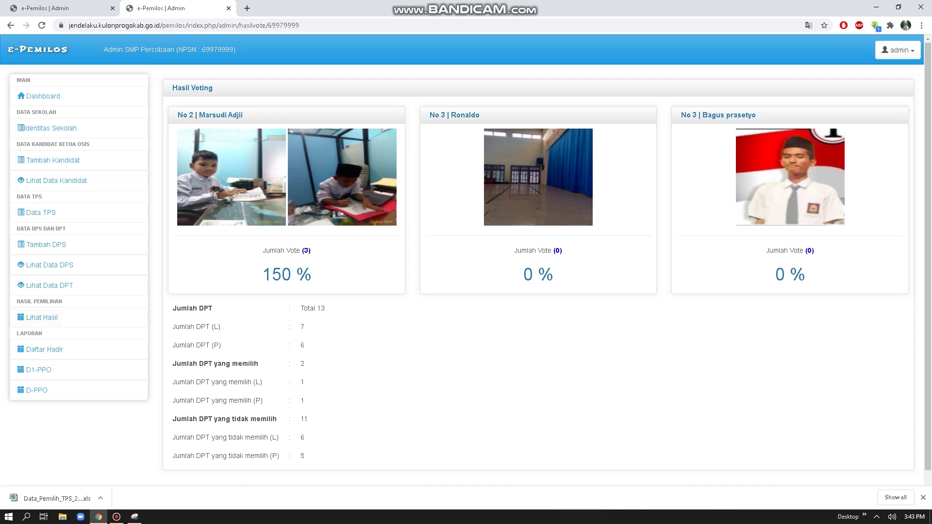
scroll(466, 260, "down", 1)
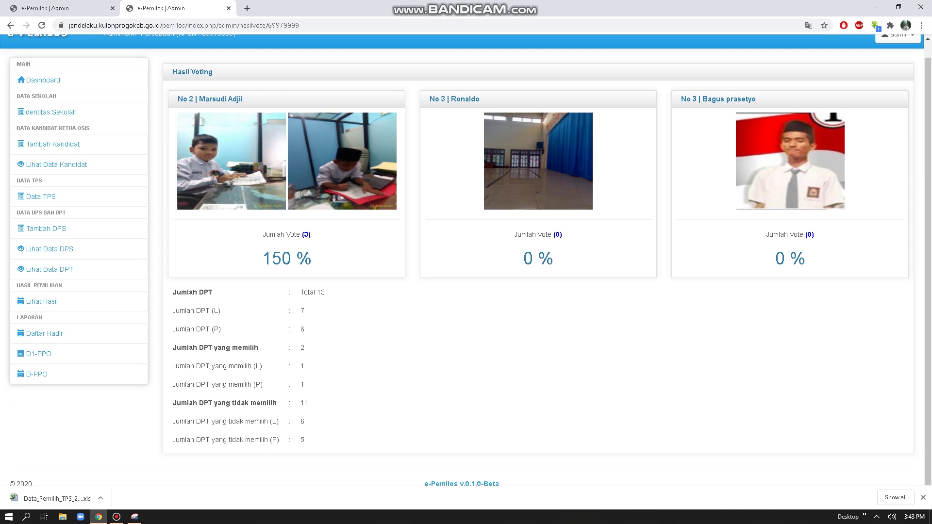
scroll(467, 260, "up", 1)
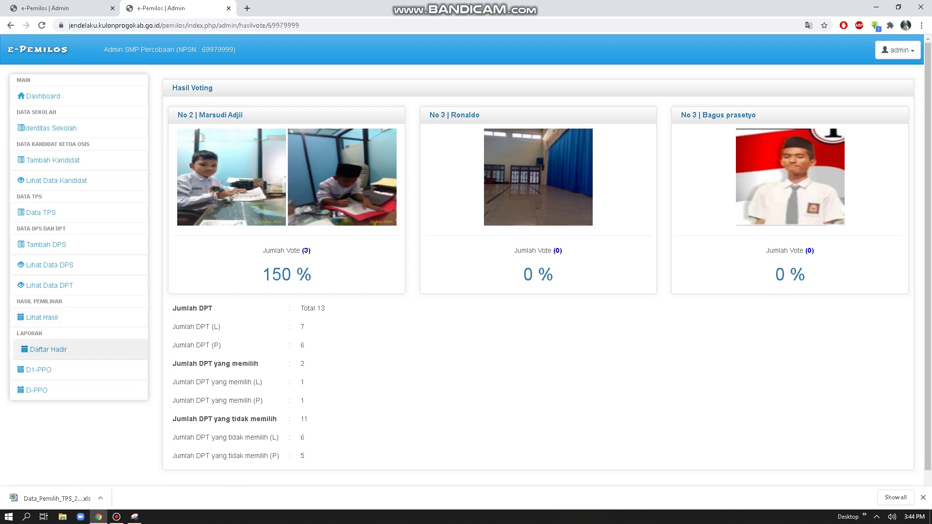
Step: Open the D1-PPO recap report for TPS 1–3 and bring up its print preview
left_click(42, 370)
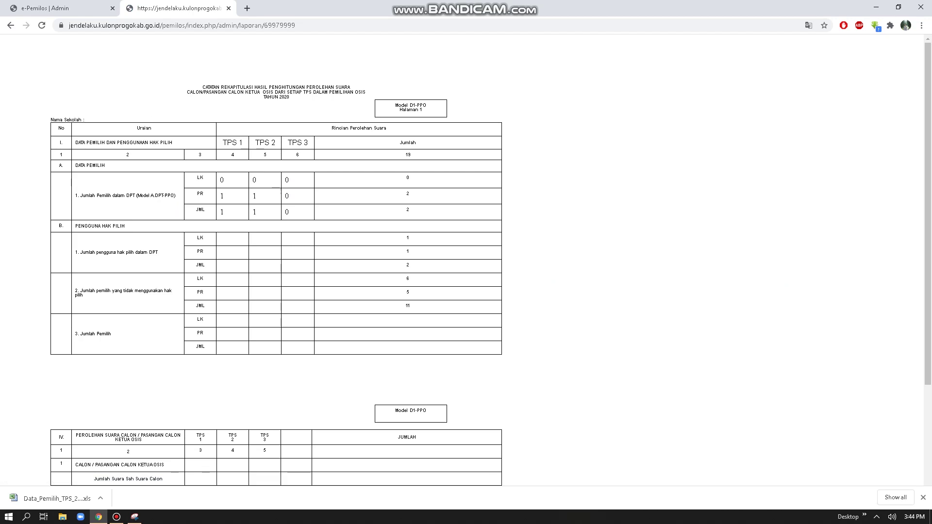
scroll(275, 242, "down", 3)
scroll(275, 242, "up", 3)
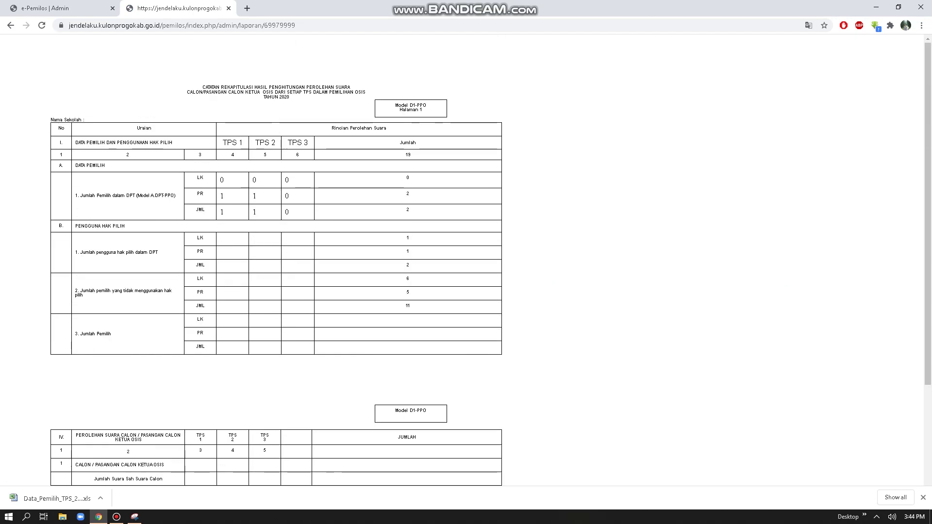
key("ctrl+p")
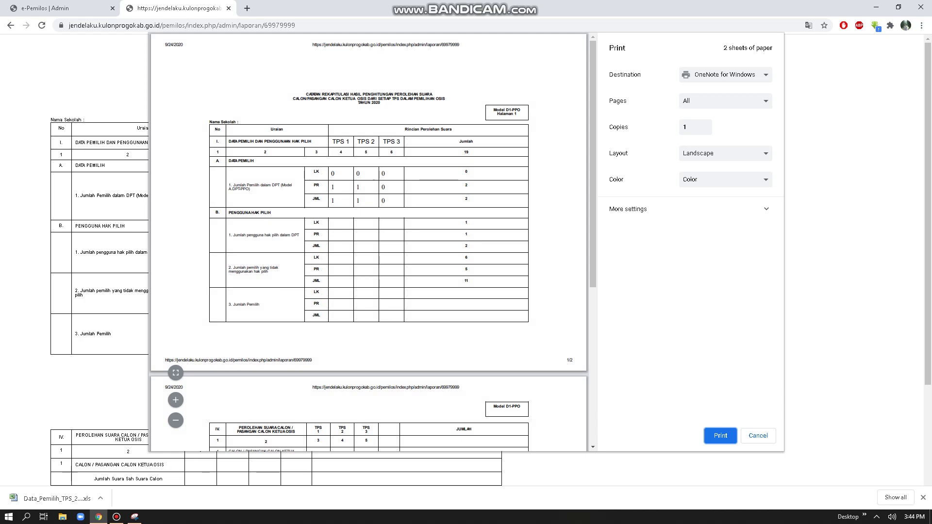
scroll(569, 438, "down", 5)
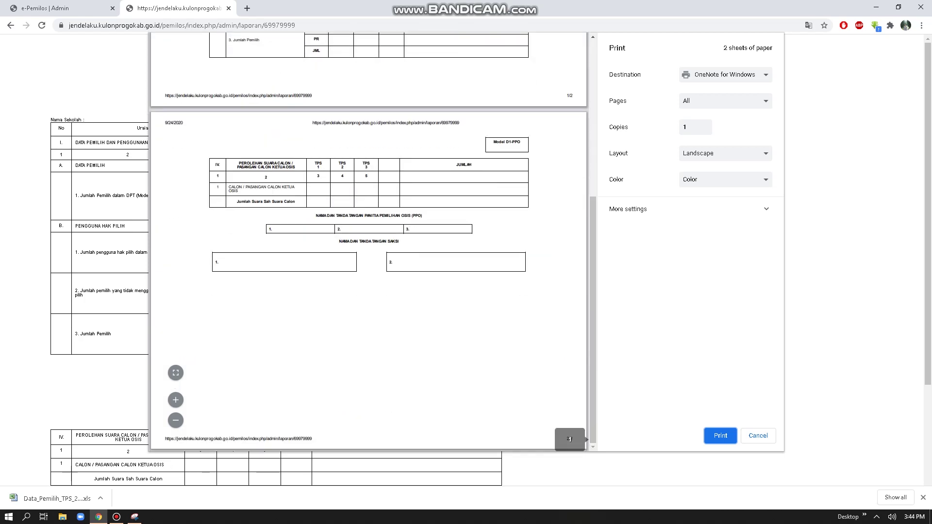
scroll(569, 440, "up", 5)
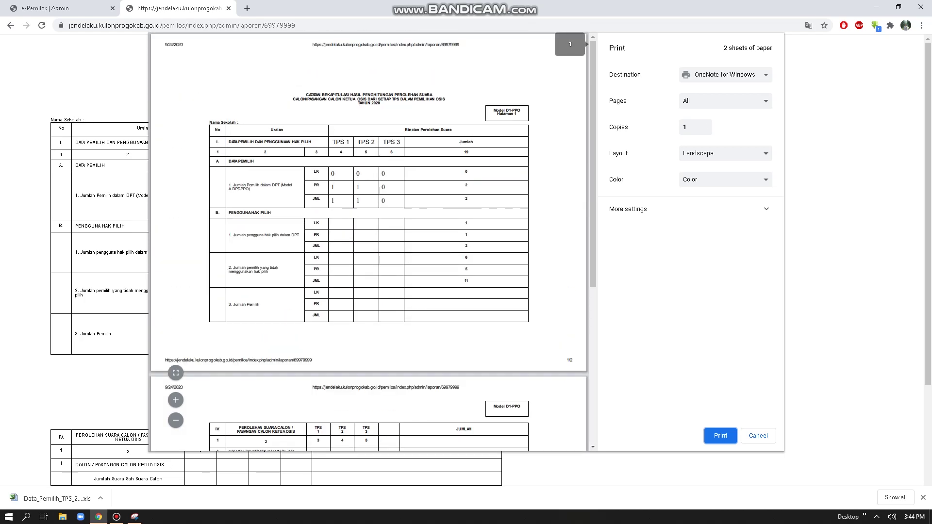
Step: Keep landscape layout, Letter paper and one page per sheet, cancel printing, and return to results
left_click(725, 153)
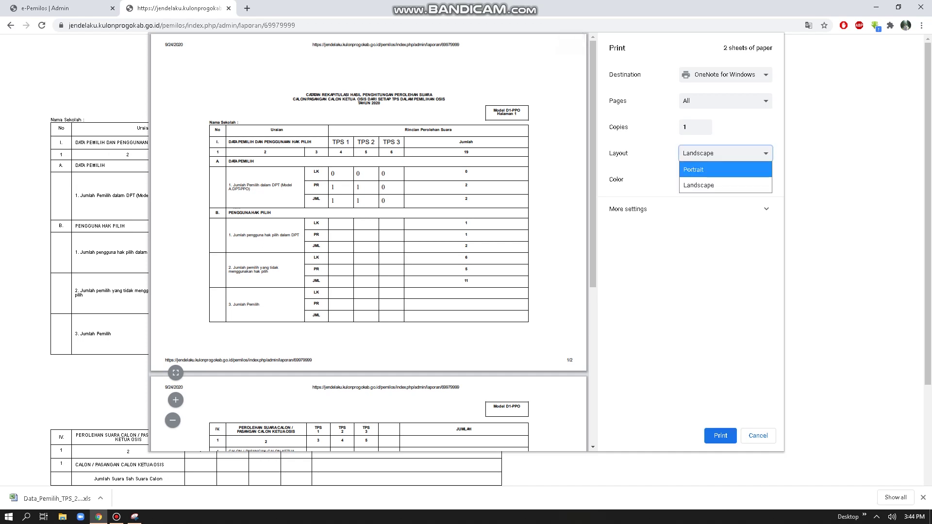
left_click(694, 169)
left_click(725, 153)
left_click(699, 185)
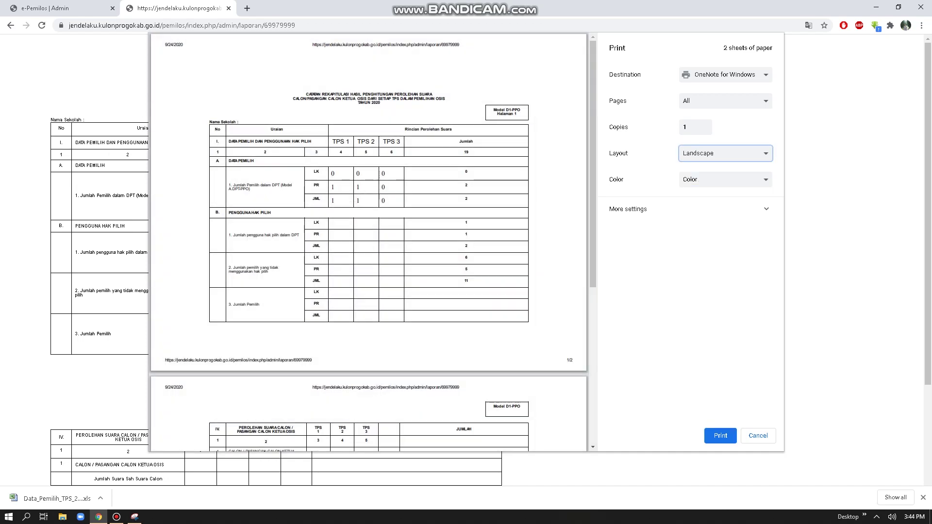
left_click(767, 208)
left_click(725, 237)
left_click(691, 253)
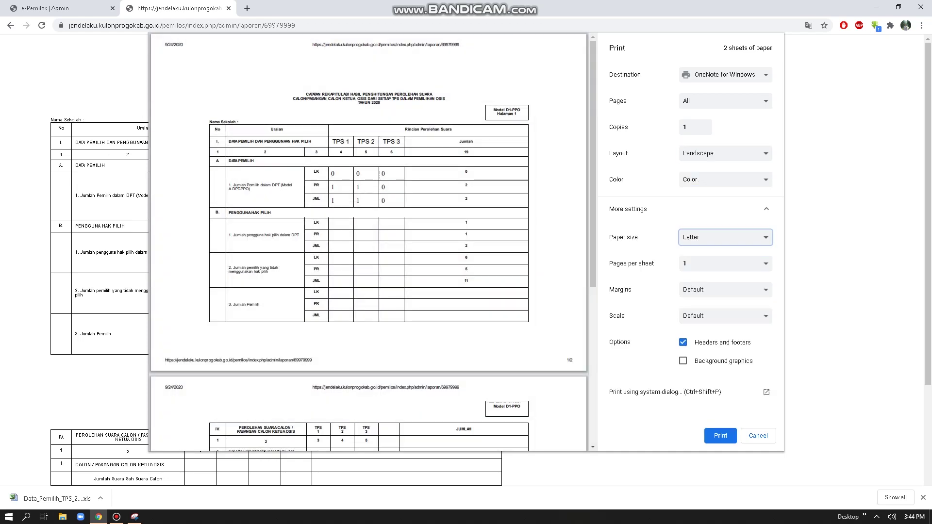
left_click(725, 264)
left_click(725, 280)
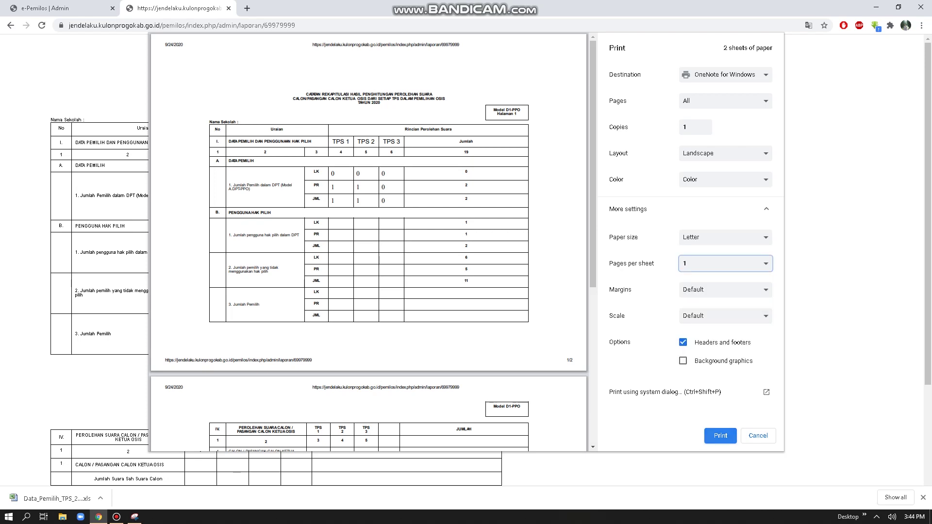
left_click(721, 436)
left_click(11, 25)
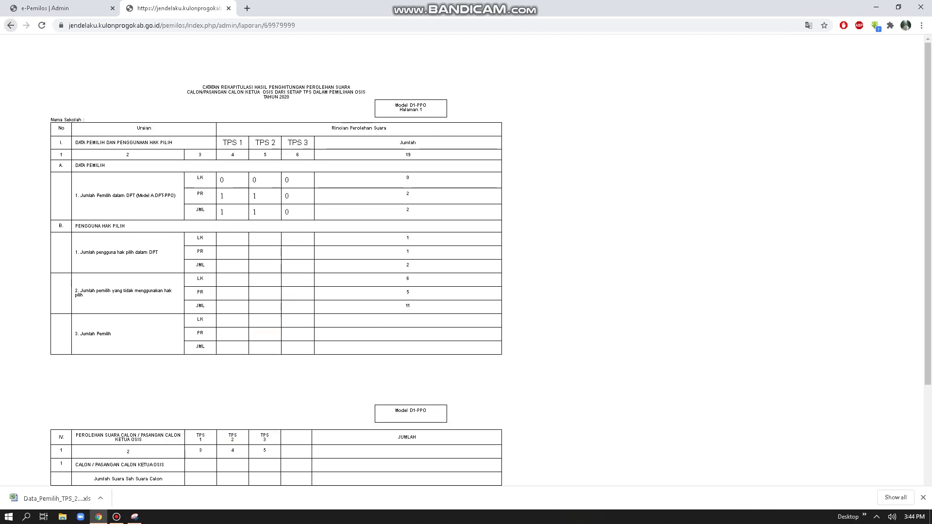
Step: Preview the school-level D-PPO report's 3-sheet printout, then cancel back to Hasil Voting
left_click(37, 390)
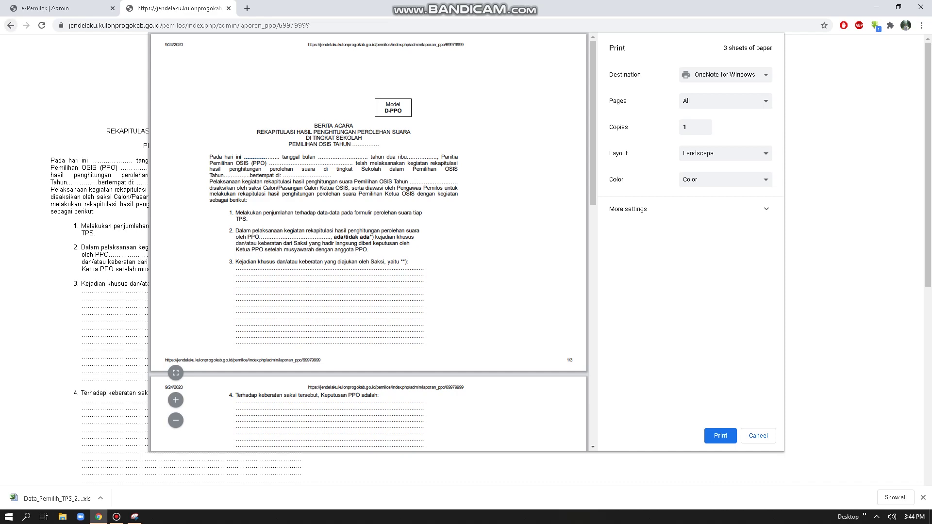
left_click(10, 25)
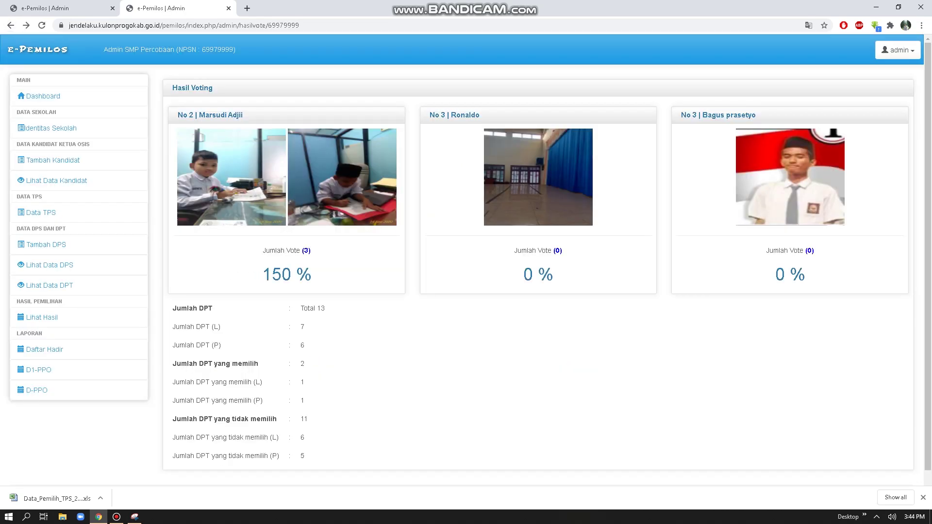